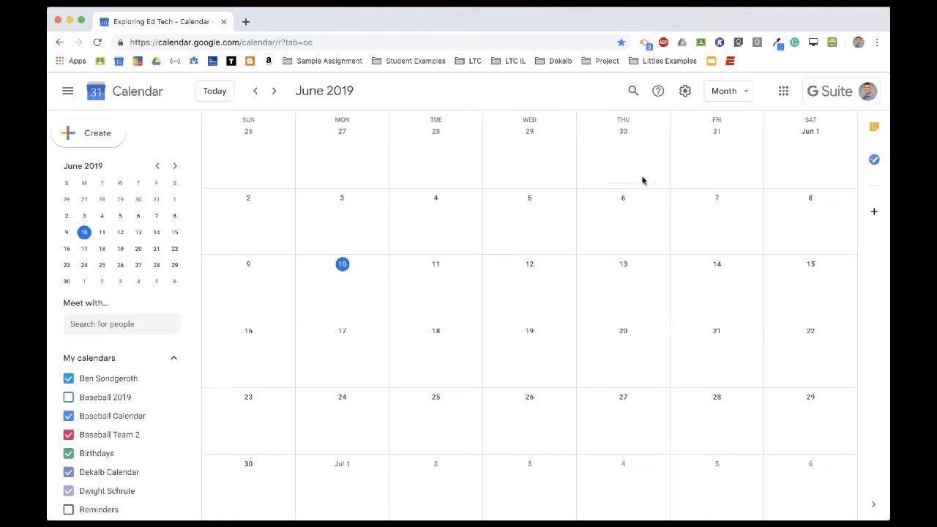
click(641, 7)
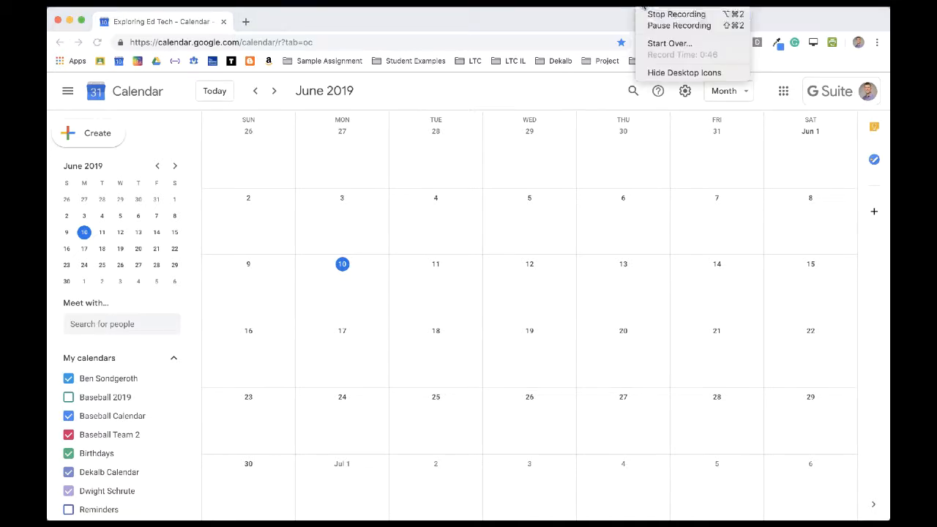
click(659, 26)
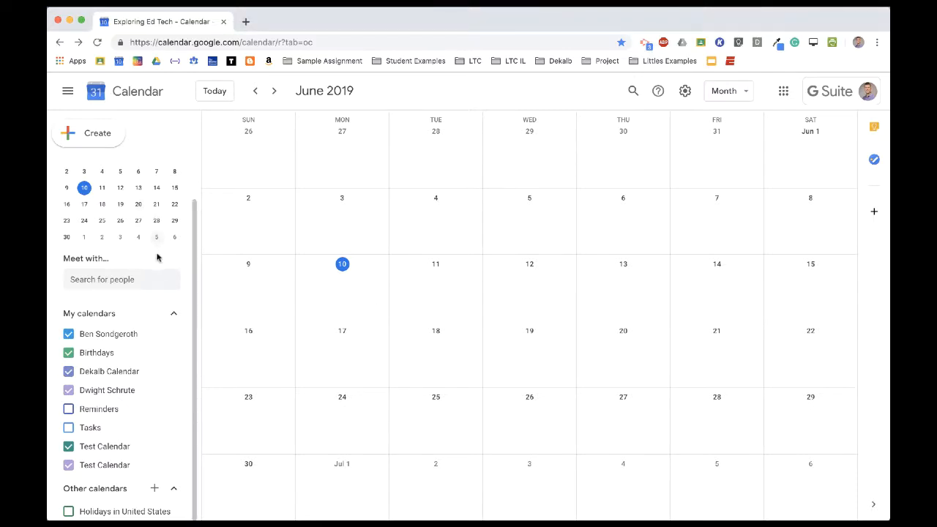
Step: Create a new calendar named Baseball Calendar
scroll(157, 312, up, 1)
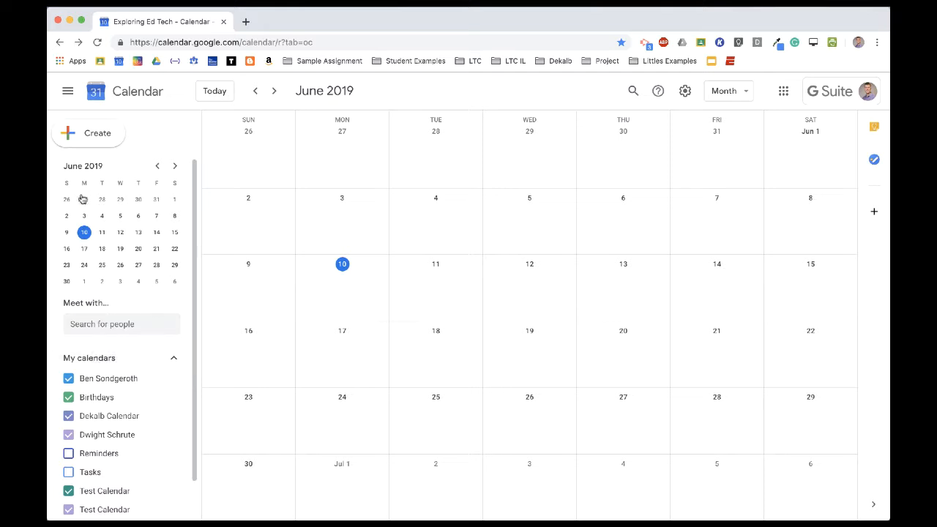
scroll(167, 356, down, 1)
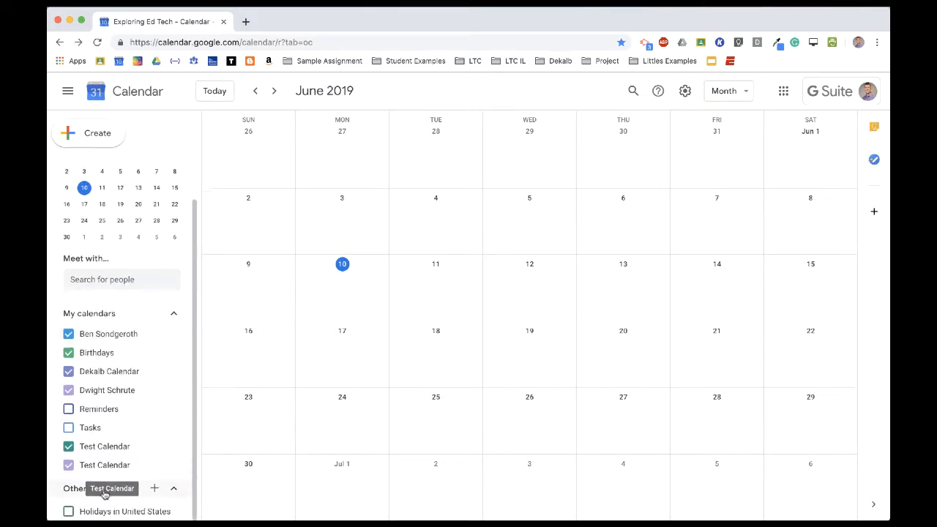
click(155, 490)
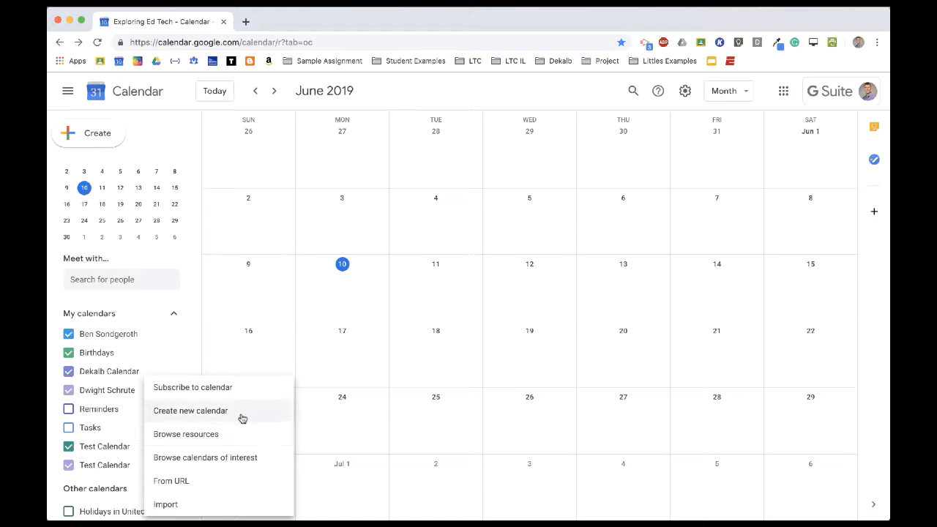
click(190, 412)
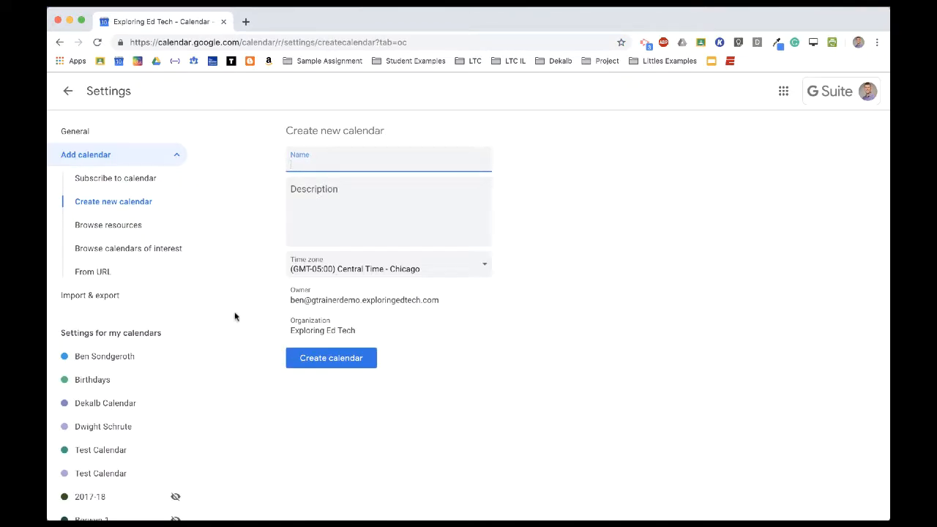
text(Baseball Calendar)
click(354, 361)
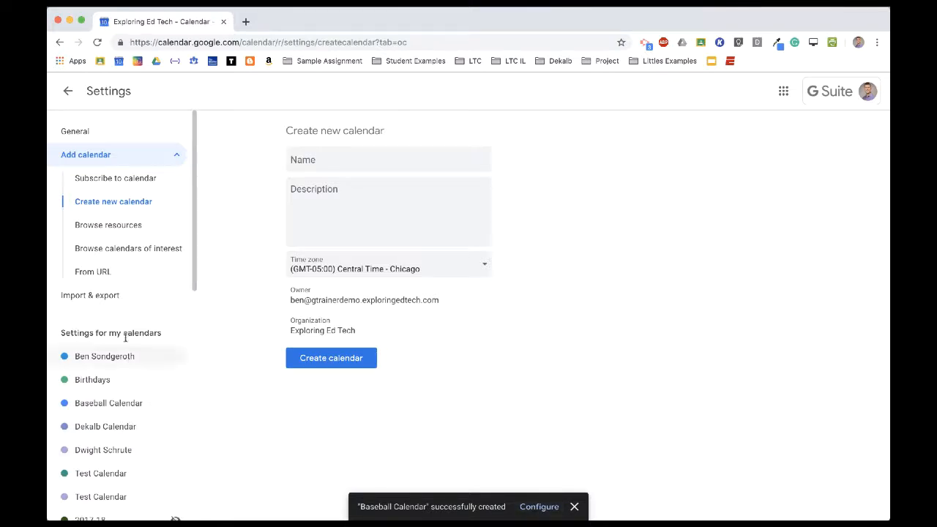
Step: Open the Baseball Calendar's settings and make the calendar available to the public, accepting the visibility warning
click(108, 404)
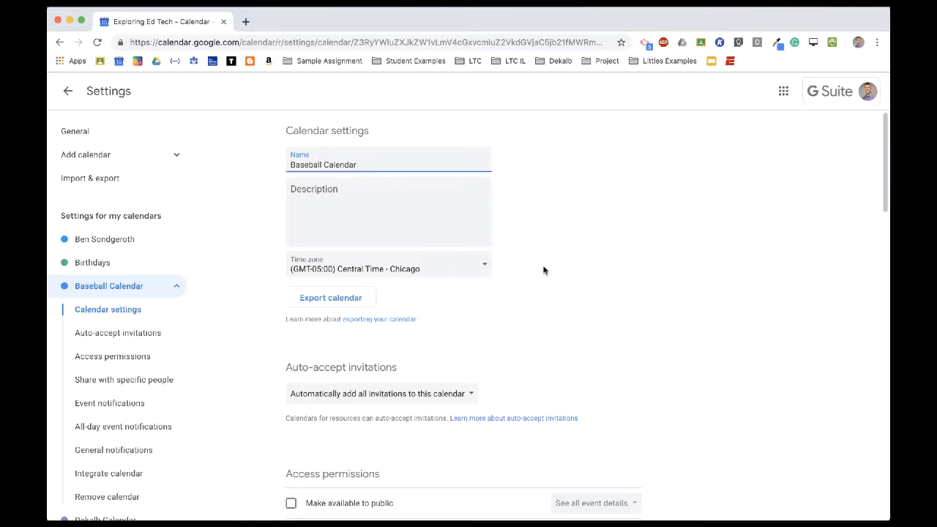
scroll(543, 270, down, 5)
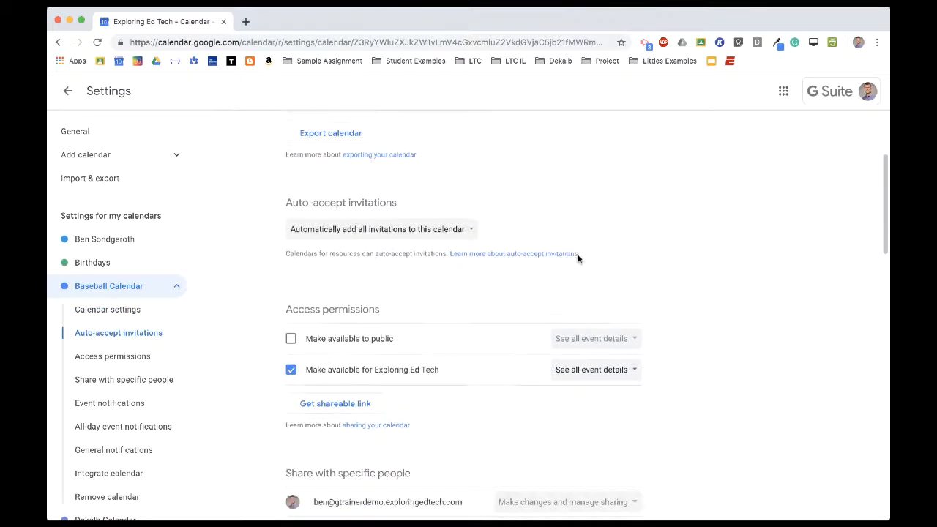
scroll(541, 259, down, 3)
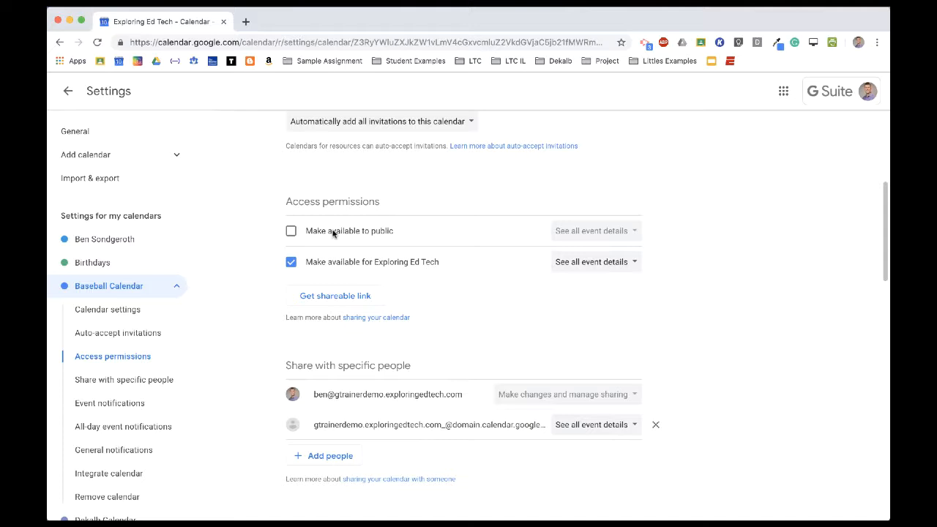
click(314, 233)
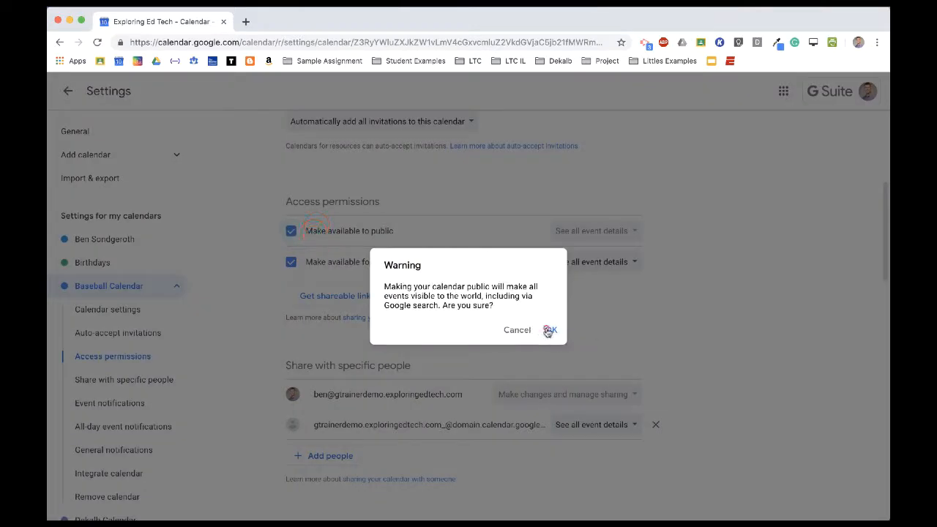
click(546, 328)
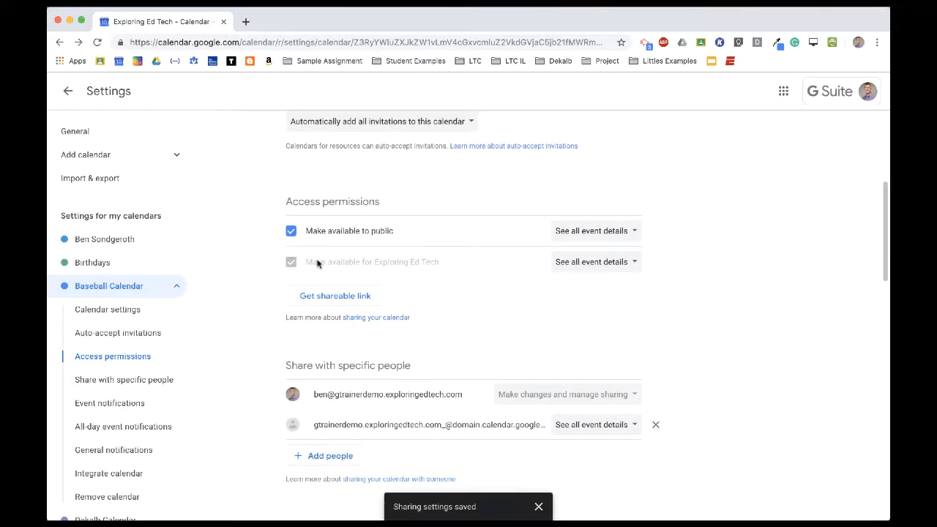
Step: Withdraw the Baseball Calendar's public availability and grant it again
click(291, 231)
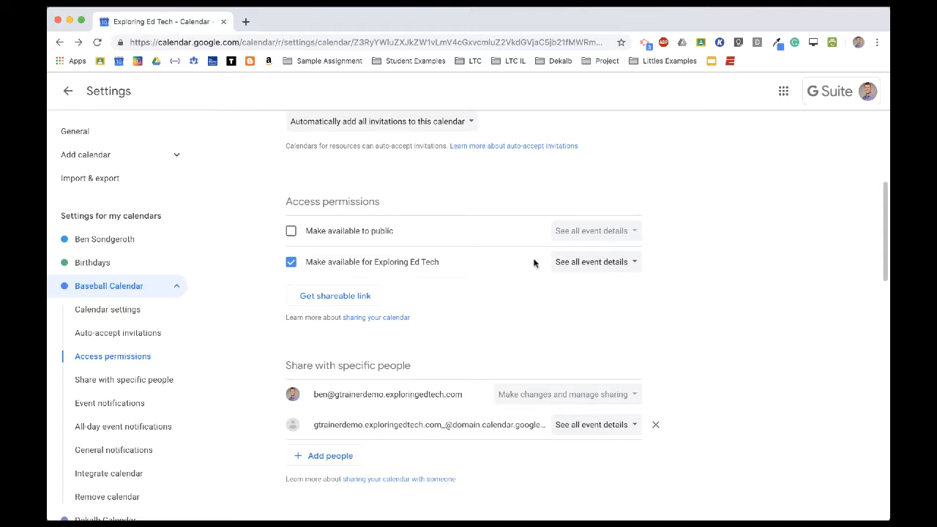
click(291, 233)
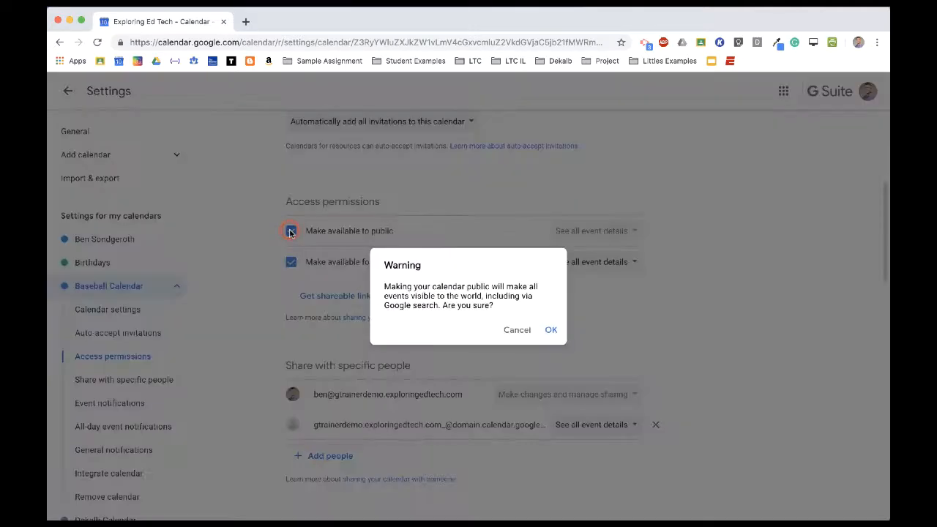
click(550, 329)
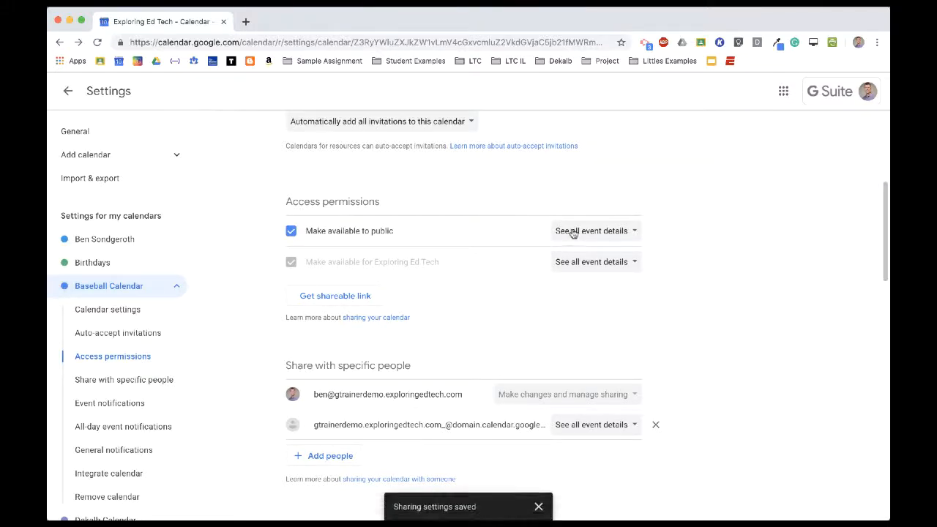
Step: Review the public access level options and view the calendar's shareable link, cancelling without copying it
click(627, 233)
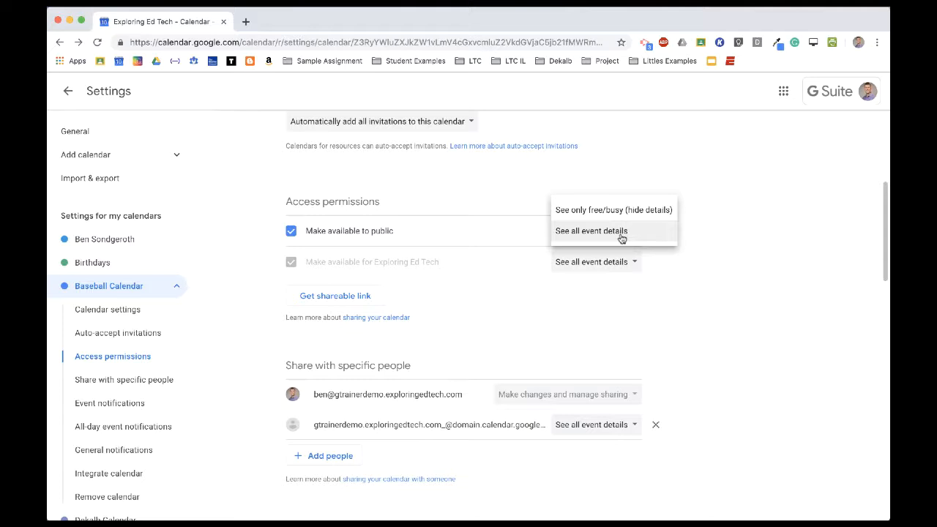
click(627, 293)
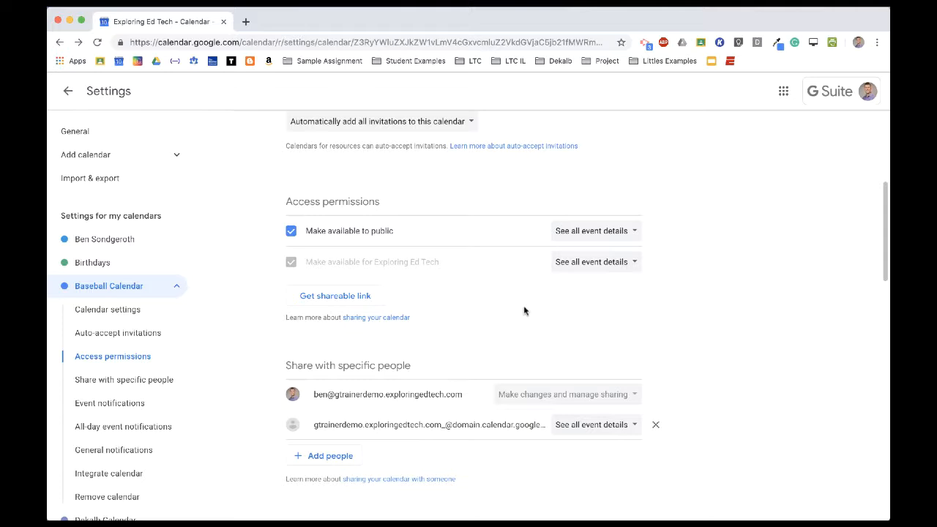
click(319, 300)
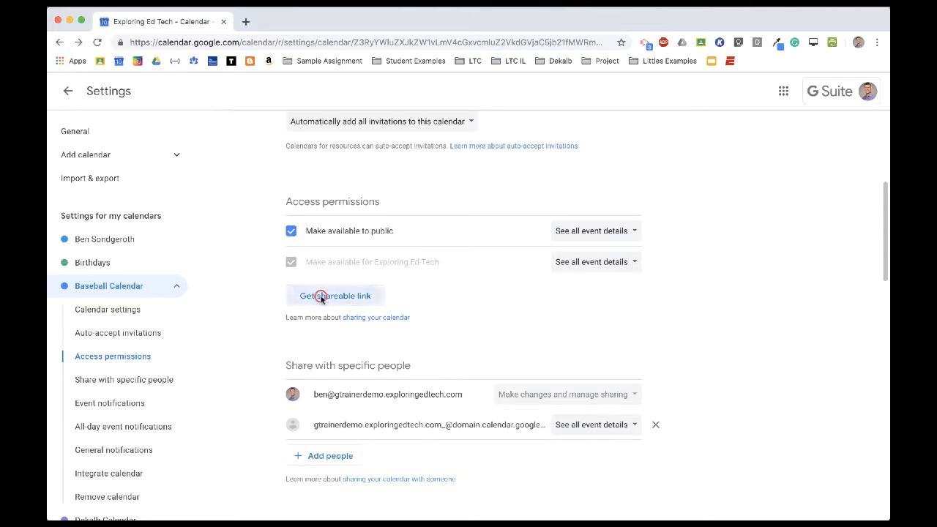
click(371, 307)
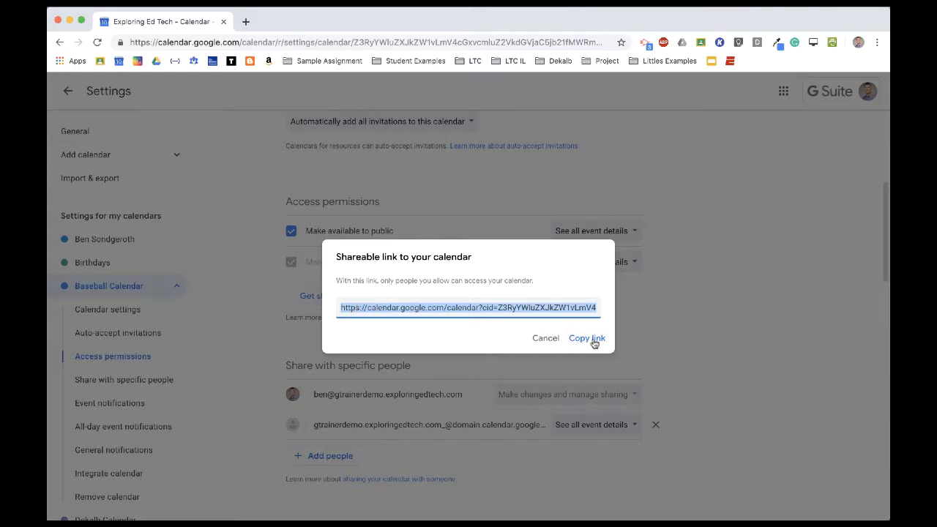
click(541, 342)
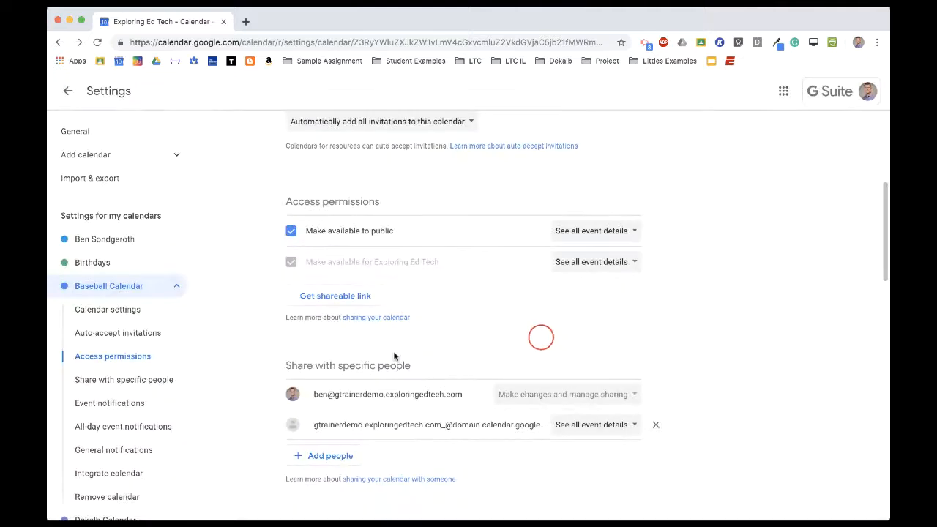
Step: Examine the Baseball Calendar's sharing, notification, integration and removal settings, and return to the calendar's month view
scroll(468, 305, down, 3)
scroll(464, 305, down, 1)
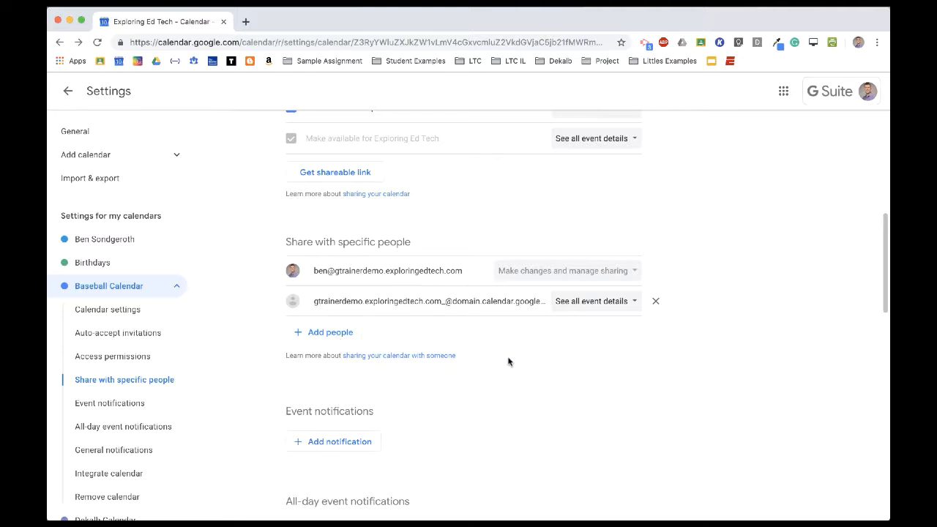
scroll(509, 362, down, 3)
scroll(508, 362, down, 1)
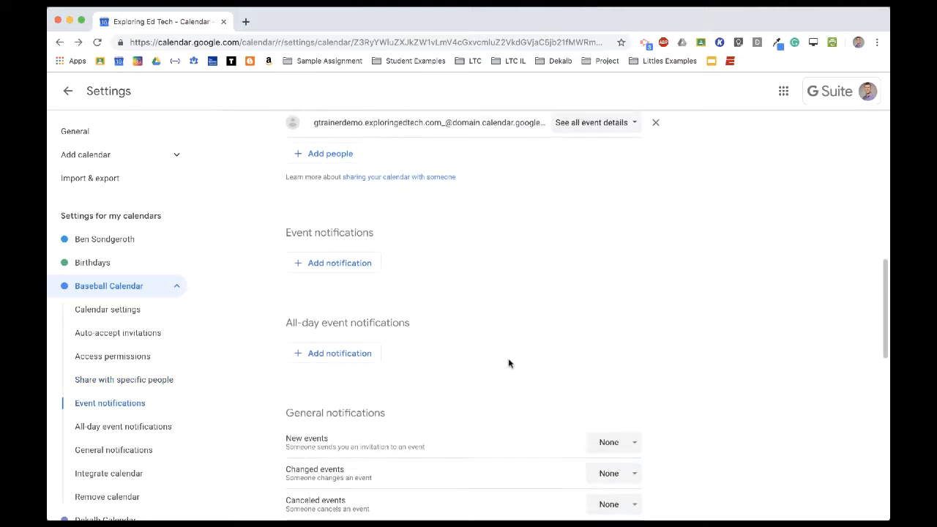
scroll(439, 292, down, 1)
scroll(459, 313, down, 3)
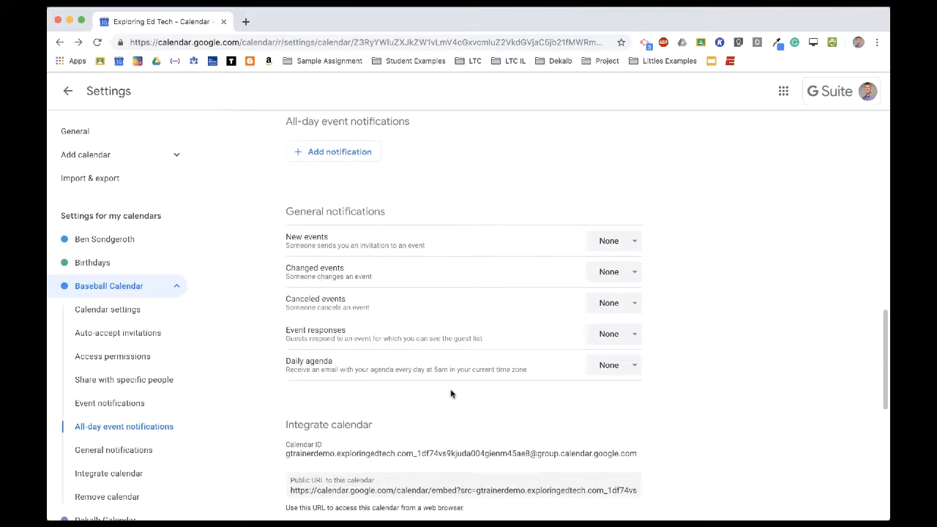
scroll(470, 293, down, 3)
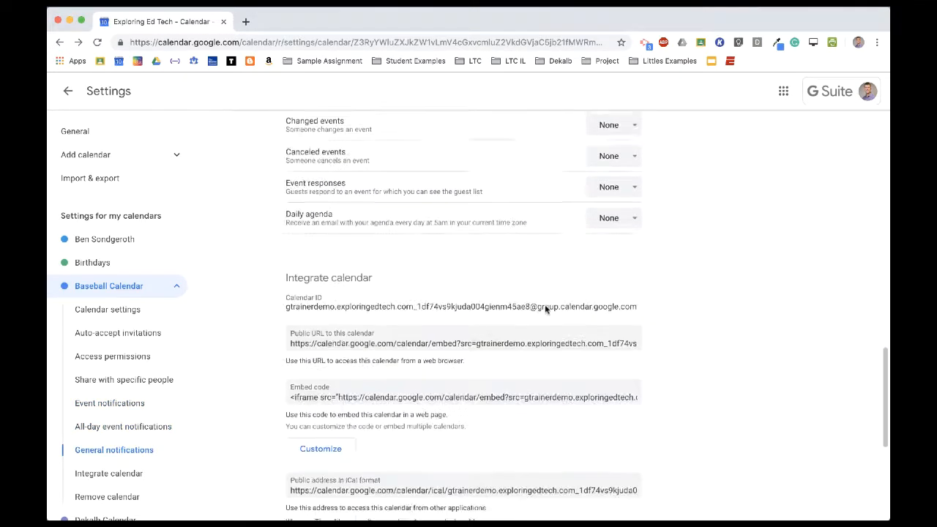
scroll(545, 310, down, 2)
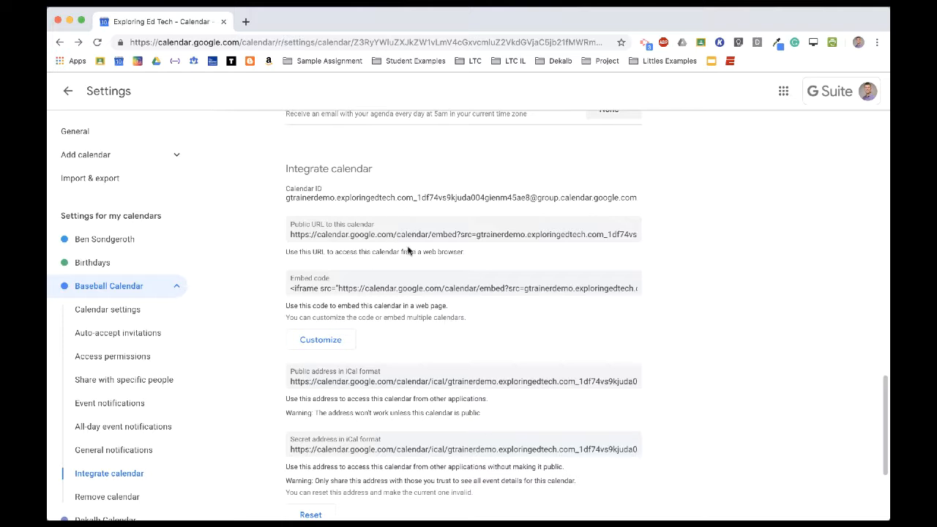
scroll(527, 282, down, 4)
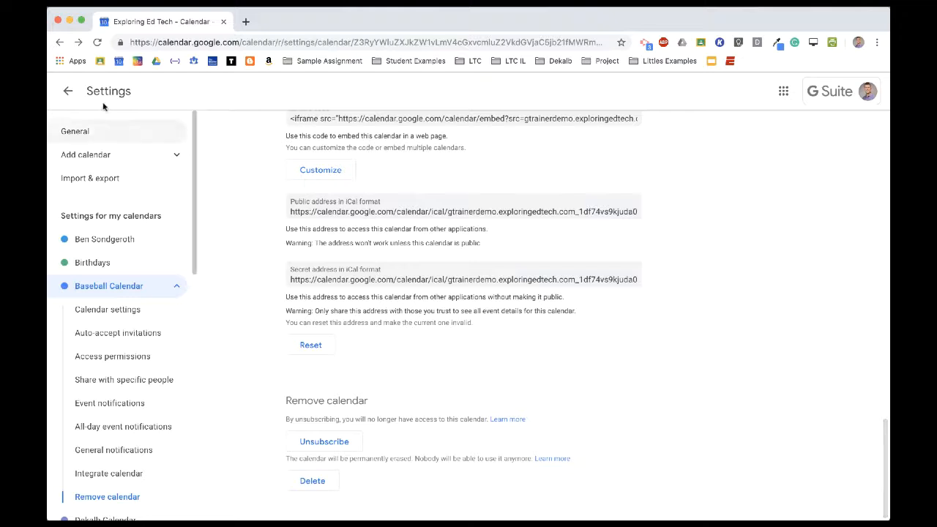
click(67, 91)
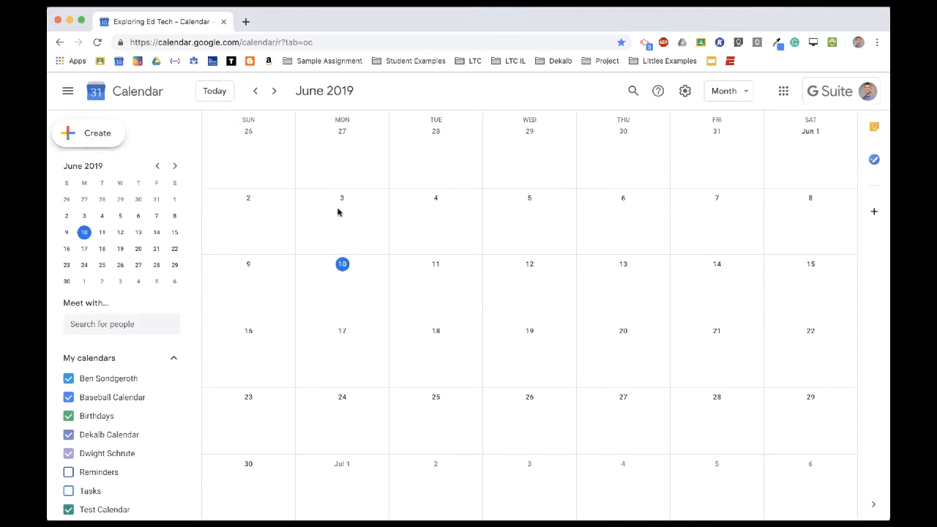
Step: Open and discard a new event draft on June 13, and switch the calendar to Week view
click(600, 285)
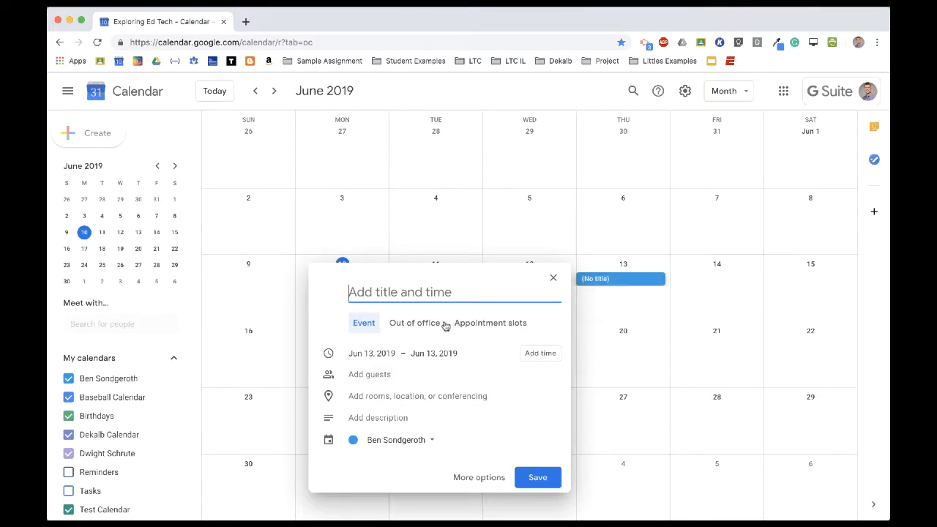
click(553, 277)
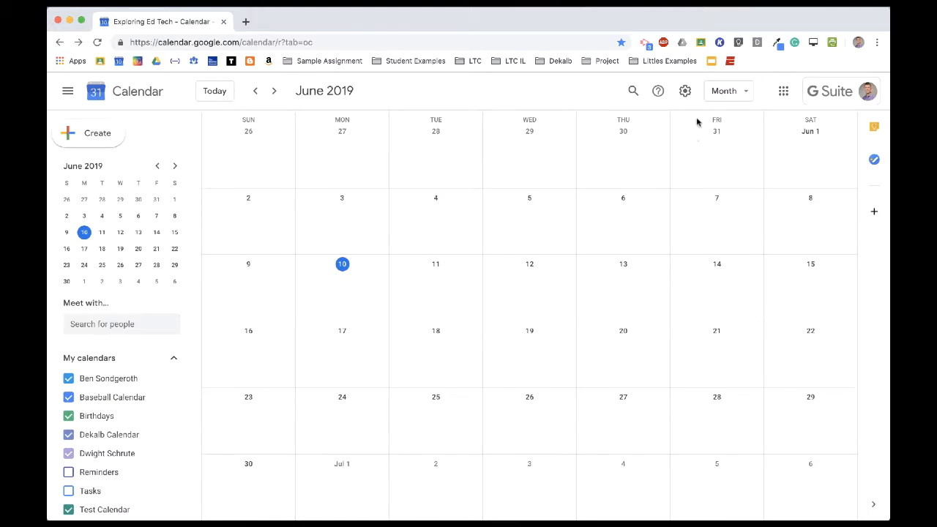
click(742, 92)
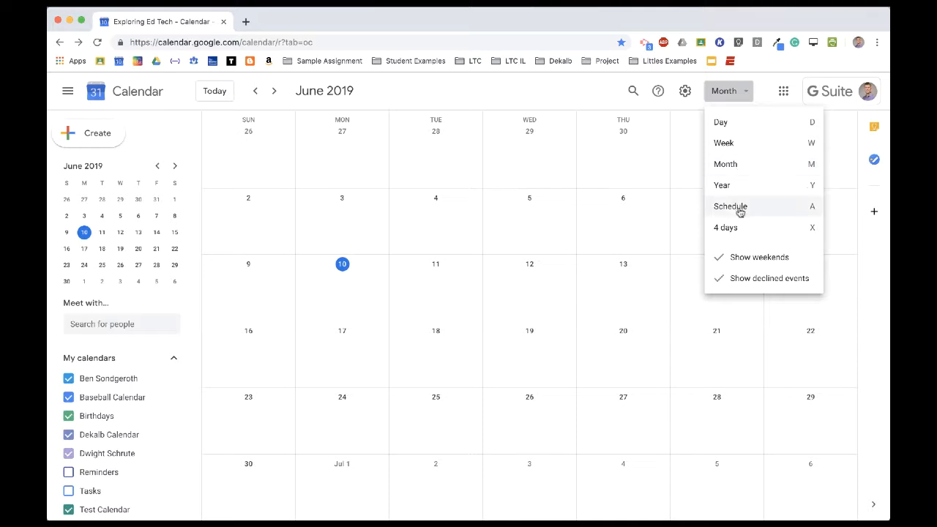
click(741, 145)
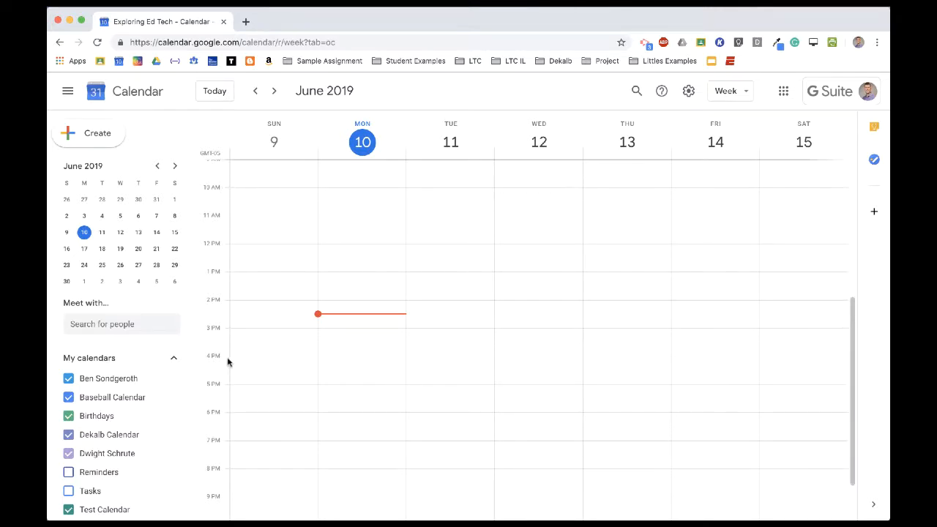
Step: Create an event on Friday, June 14 from 11:00am to 12:00pm, open its full options, and title it Practice
click(686, 232)
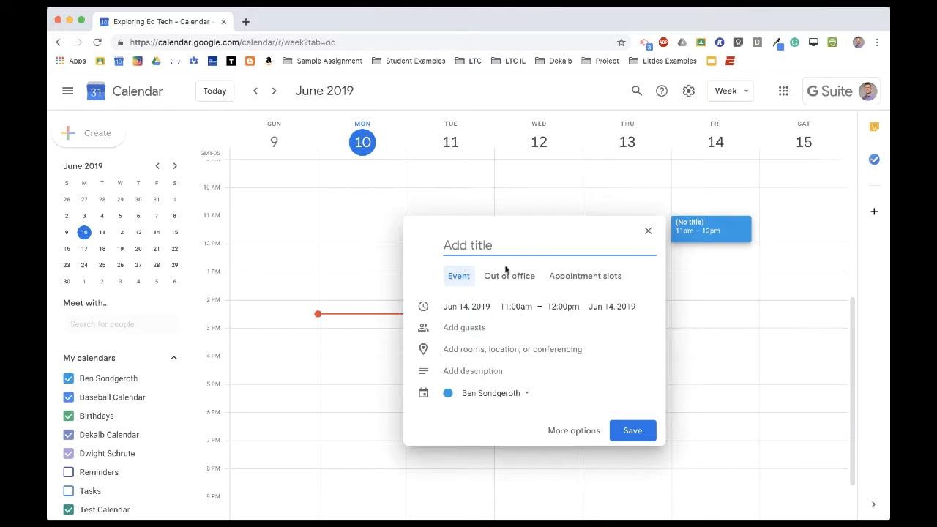
click(575, 430)
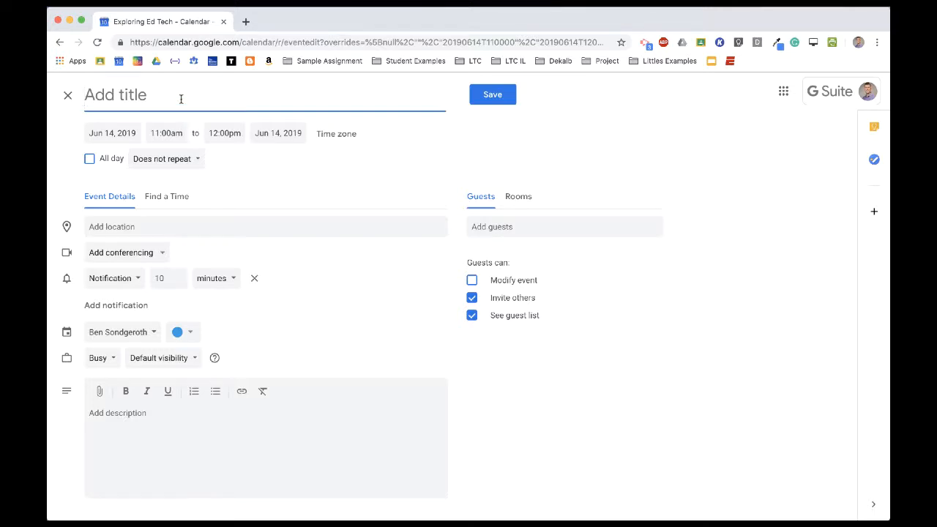
text(Practice)
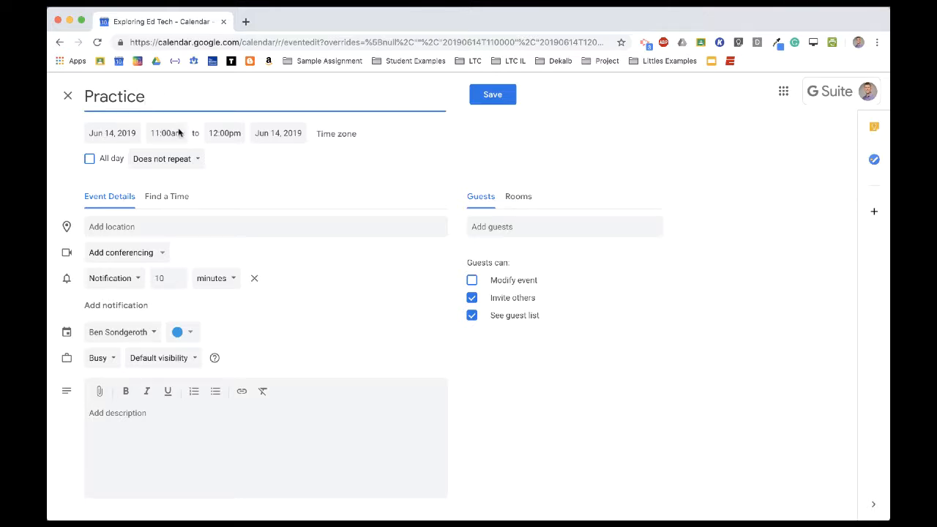
Step: Review the event's end time choices and repeat options without changing them
click(226, 133)
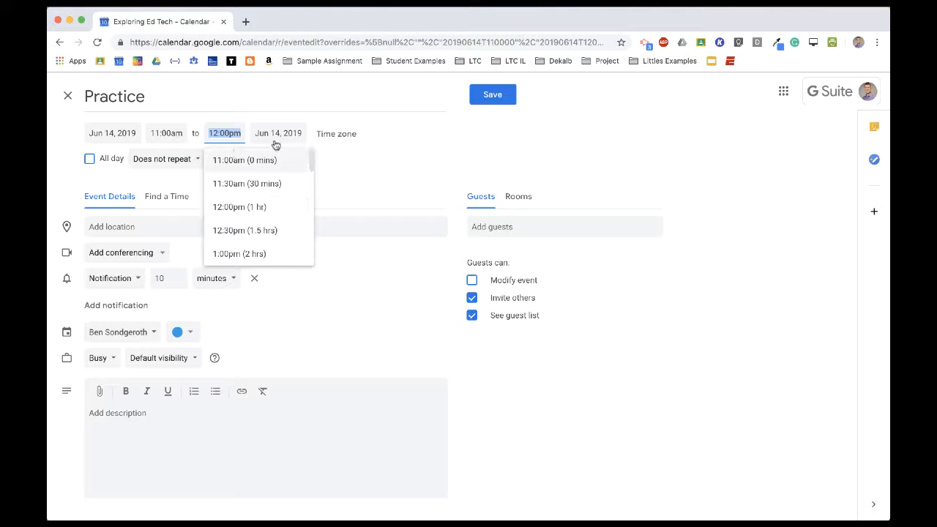
click(406, 136)
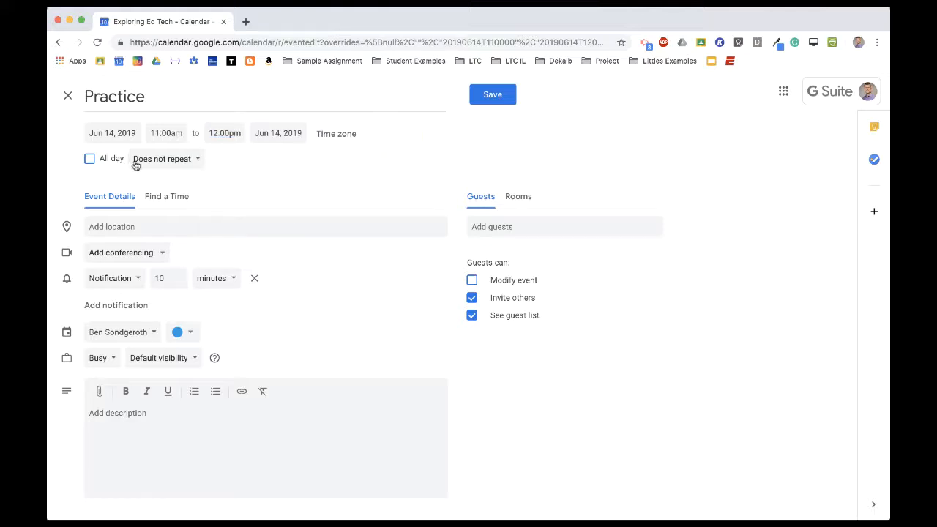
click(189, 159)
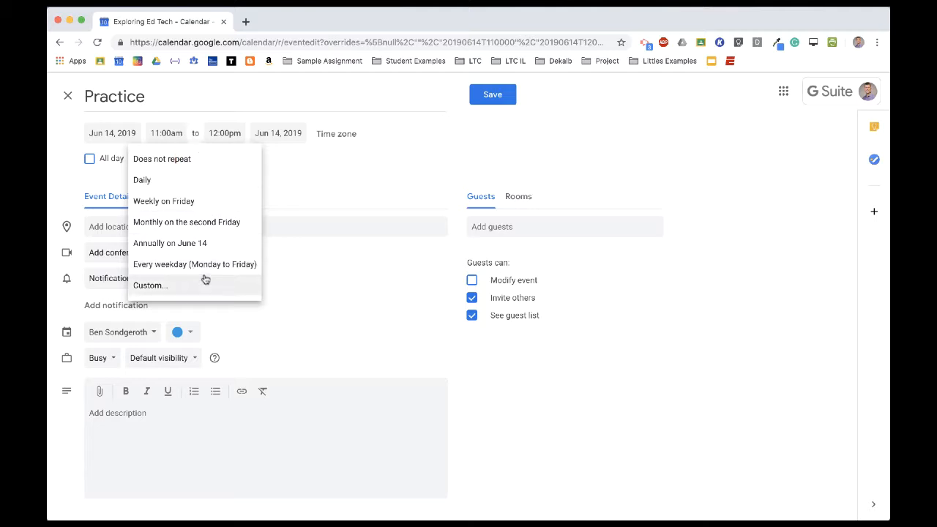
click(307, 182)
Step: Add Hangouts Meet conferencing to the Practice event
click(155, 226)
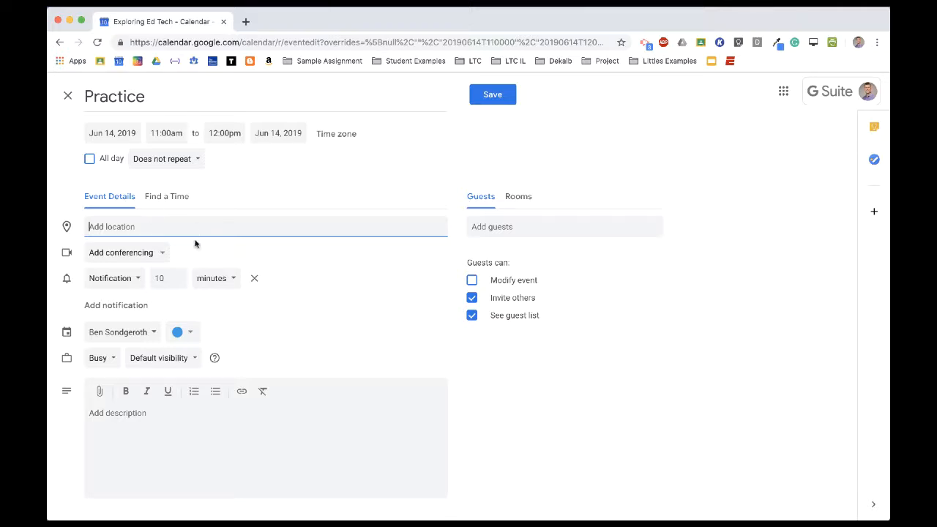
click(160, 255)
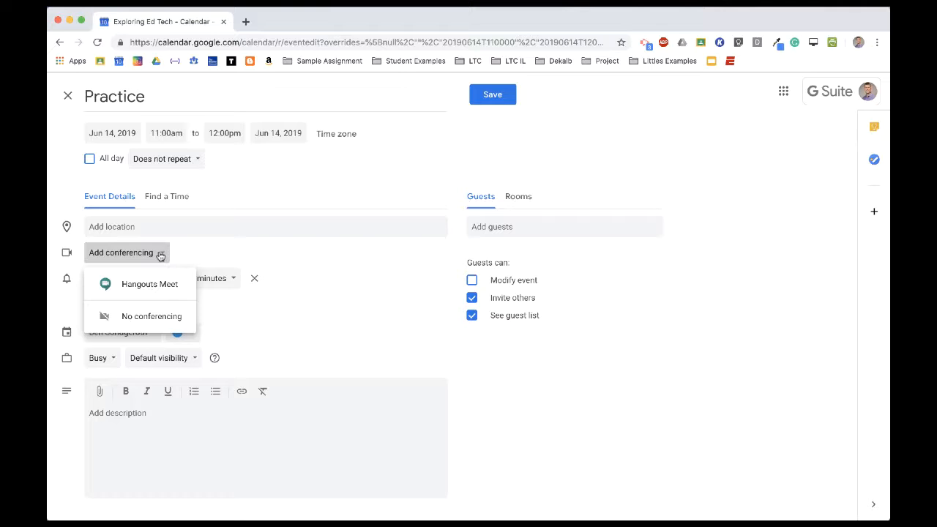
click(178, 290)
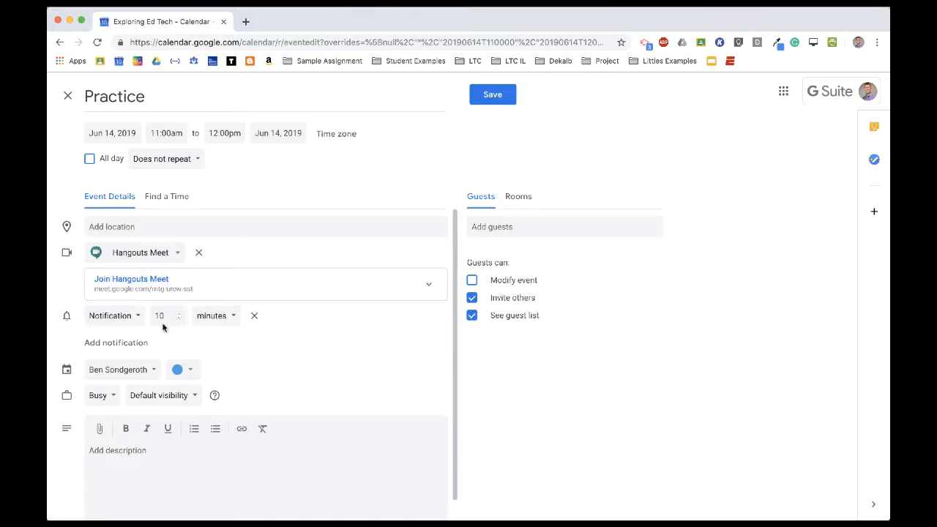
Step: Add an email notification to the event and remove it again
click(116, 351)
click(115, 341)
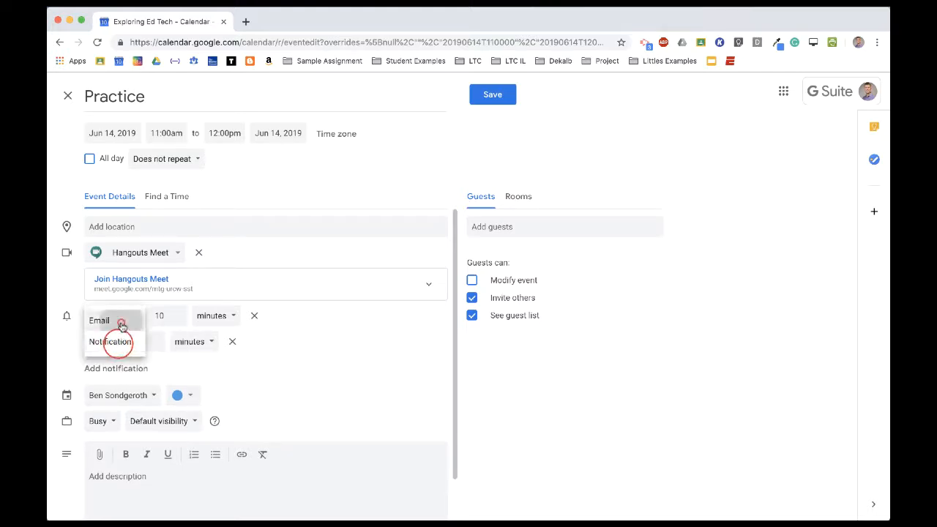
click(122, 324)
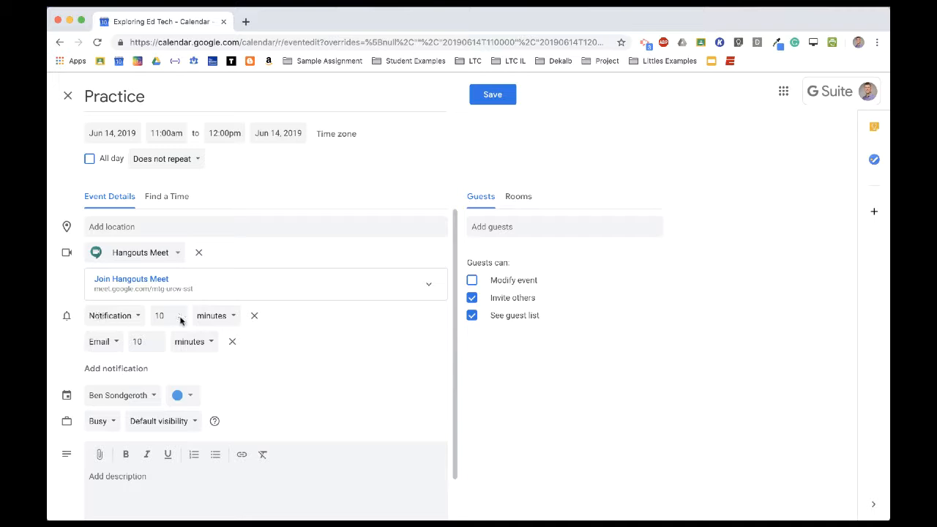
click(234, 343)
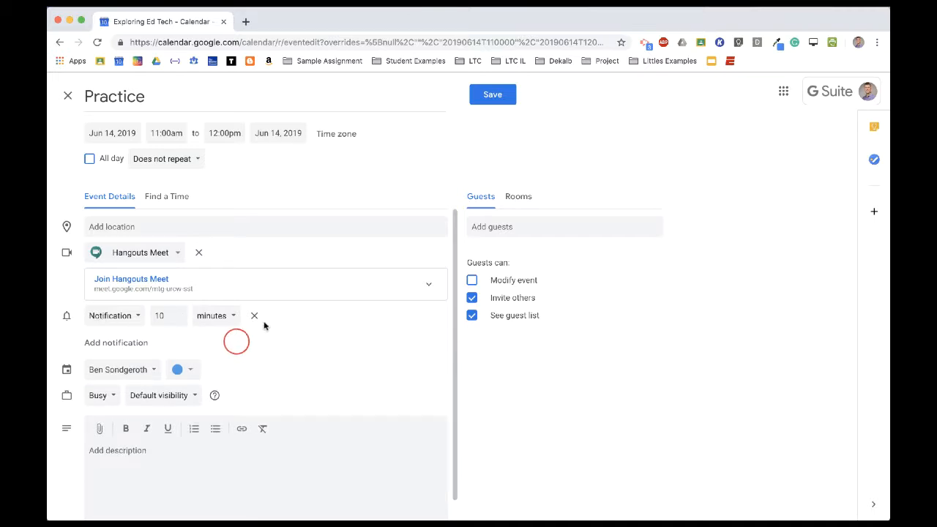
Step: Assign the Practice event to the Baseball Calendar
scroll(251, 376, down, 1)
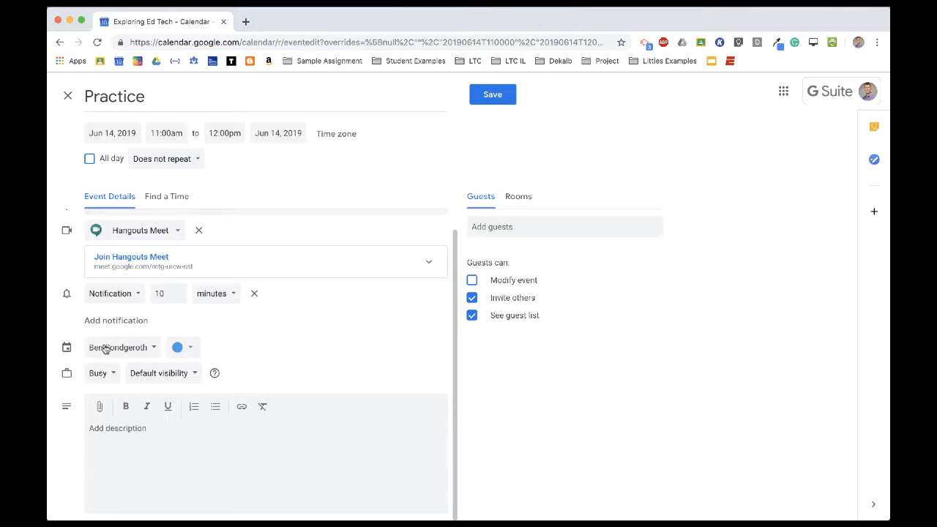
click(148, 349)
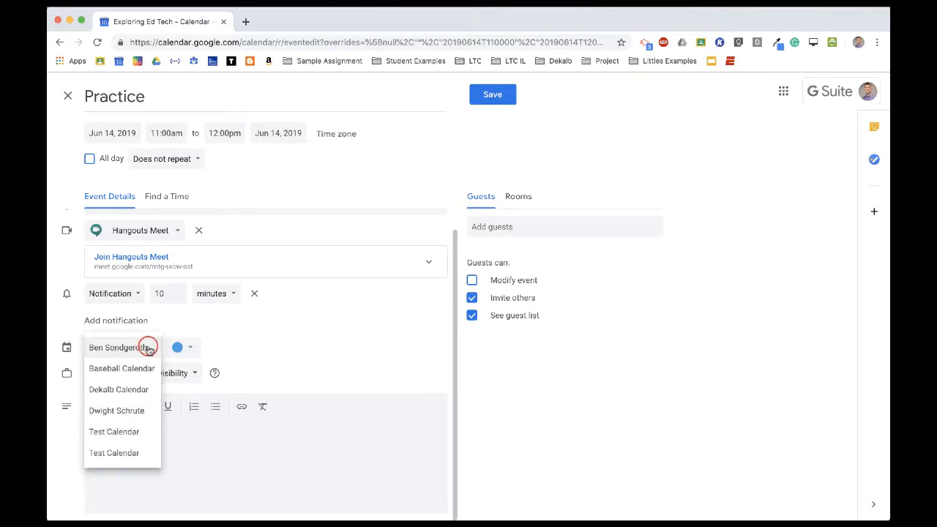
click(121, 370)
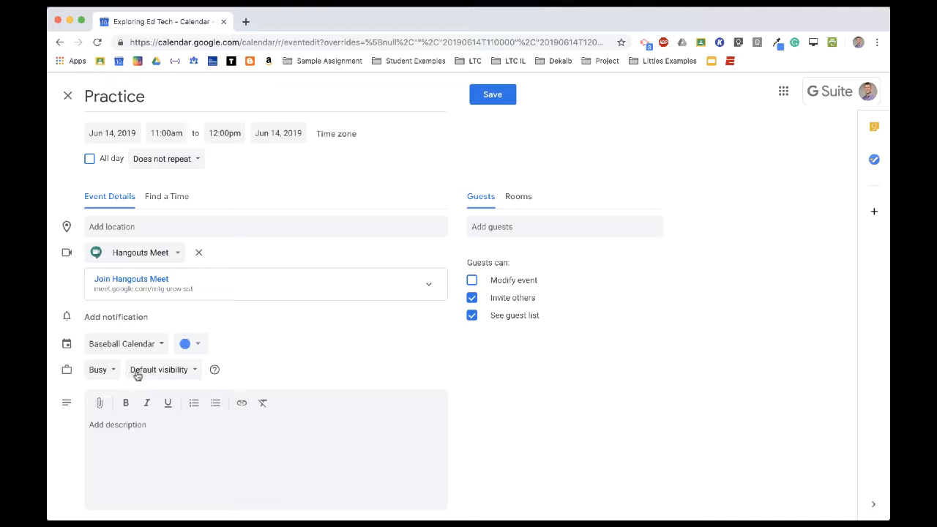
Step: Review the event's Busy or Free availability options and its visibility setting
click(111, 370)
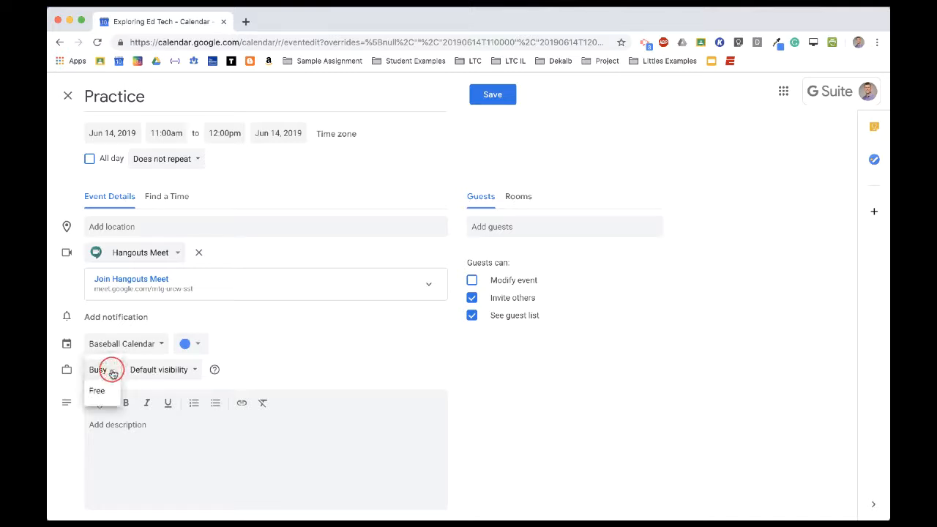
click(111, 370)
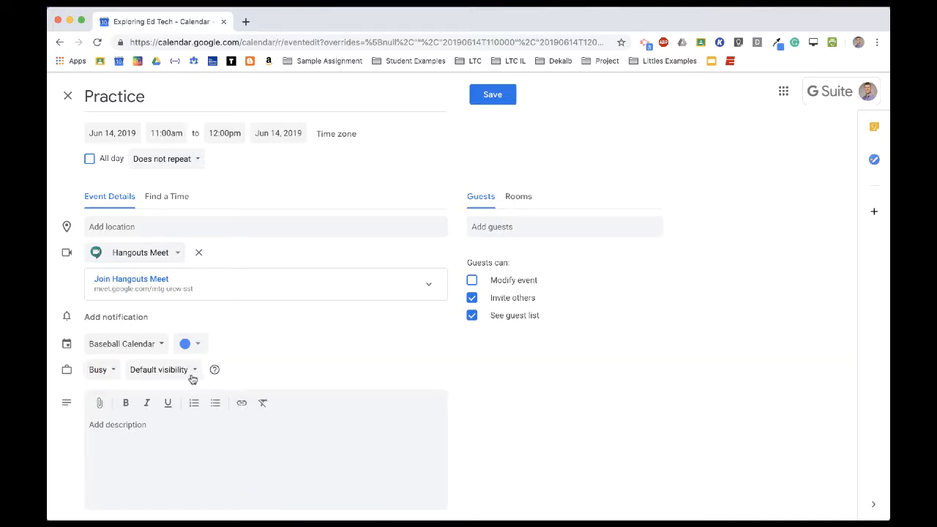
mouse_move(216, 374)
Step: Attach the recent Drive file "Untitled document" to the event description
click(122, 433)
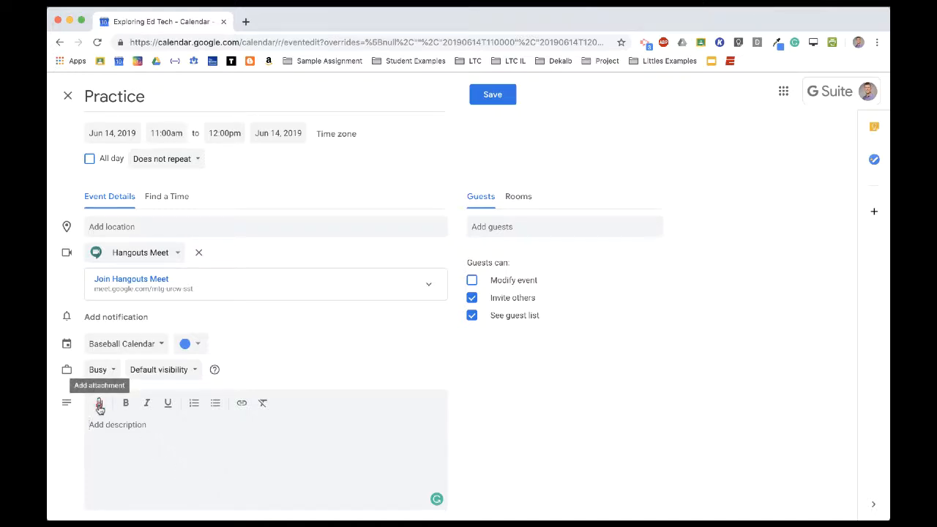
click(99, 407)
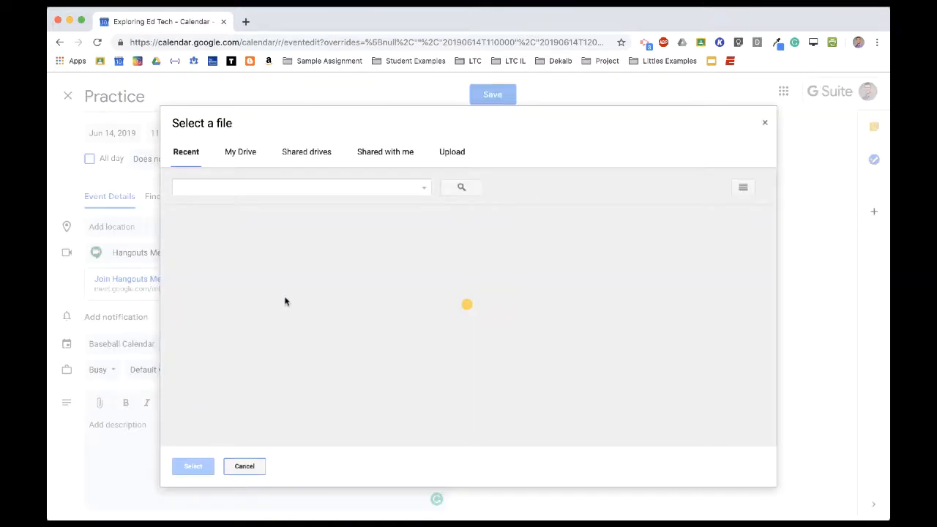
click(366, 295)
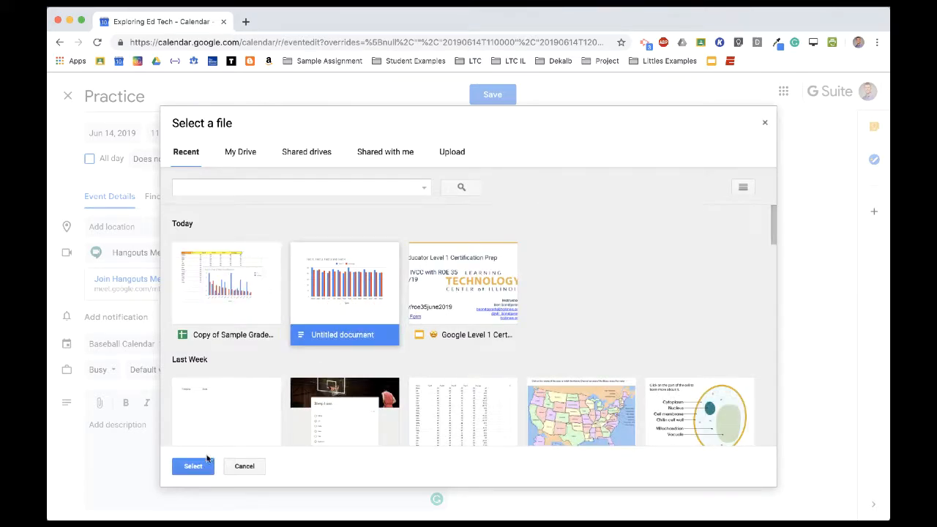
click(193, 466)
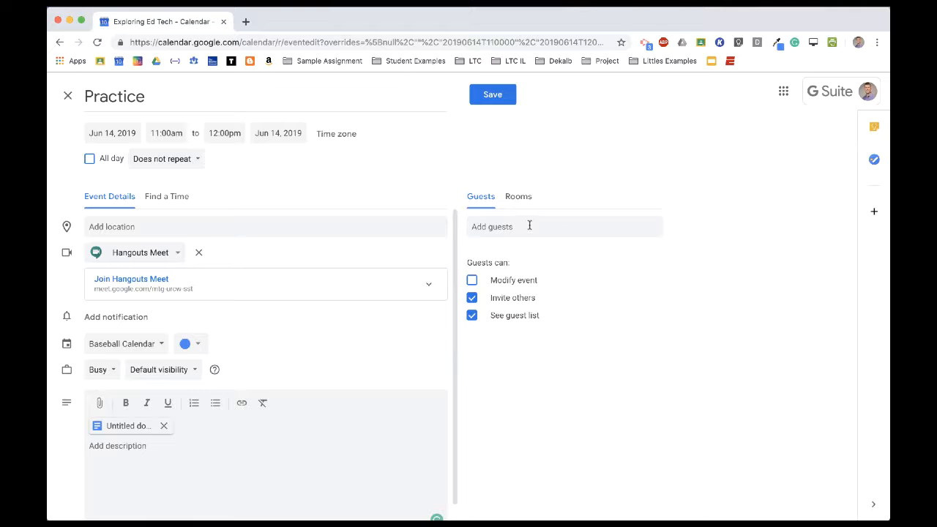
Step: Add a guest to the event by entering their name and picking the suggested e-mail address
click(507, 227)
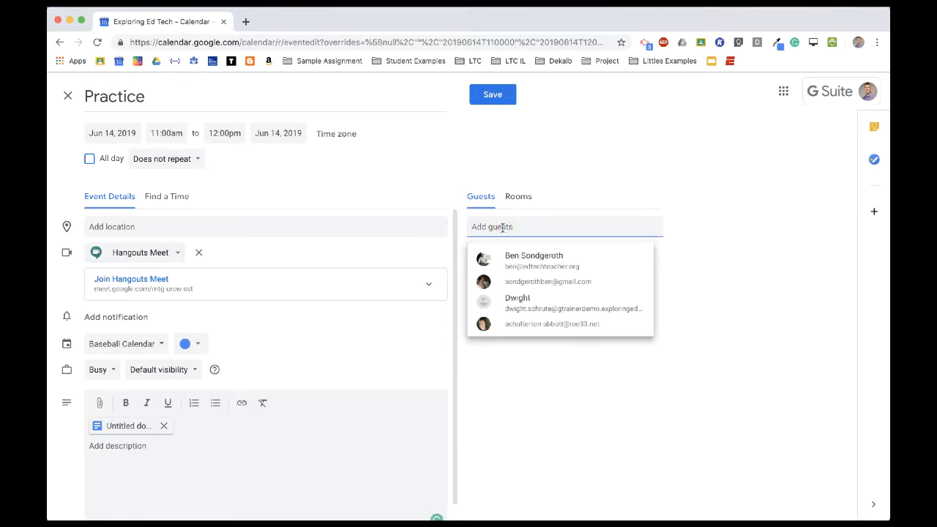
text(Ryder)
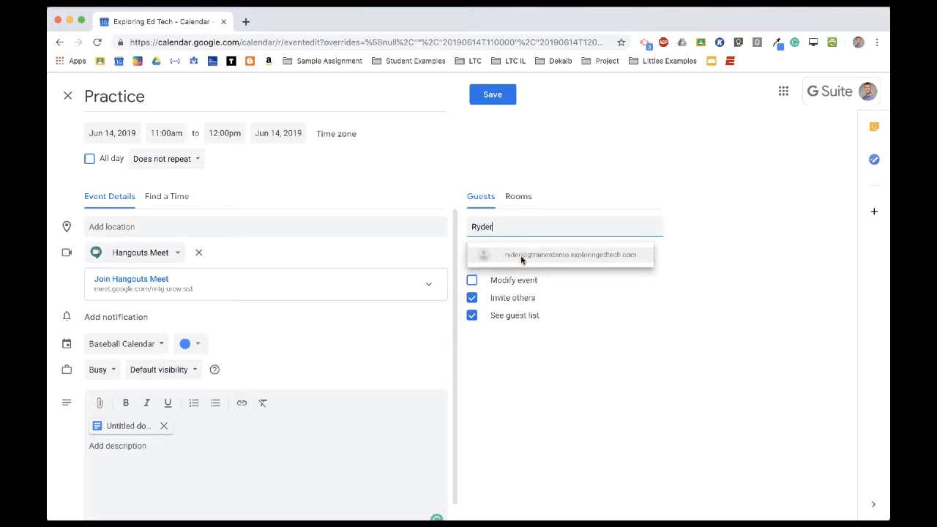
click(520, 256)
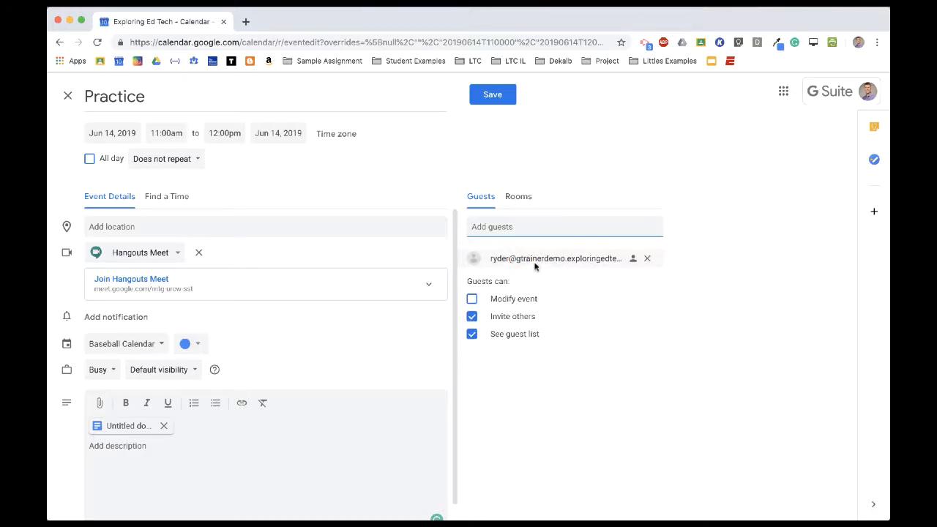
mouse_move(547, 259)
Step: Compare schedules in Find a Time, try other slots, and move the event to 11:30am–12:30pm on June 14
click(167, 198)
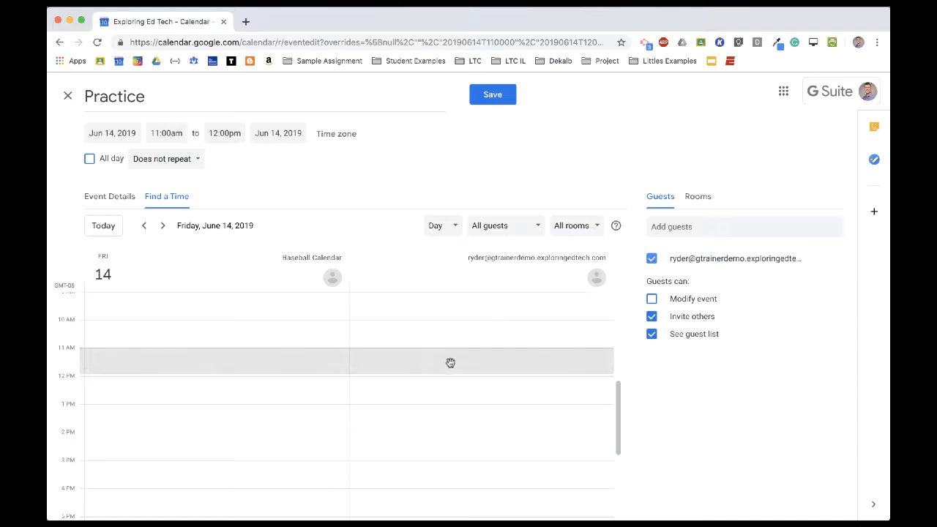
click(288, 392)
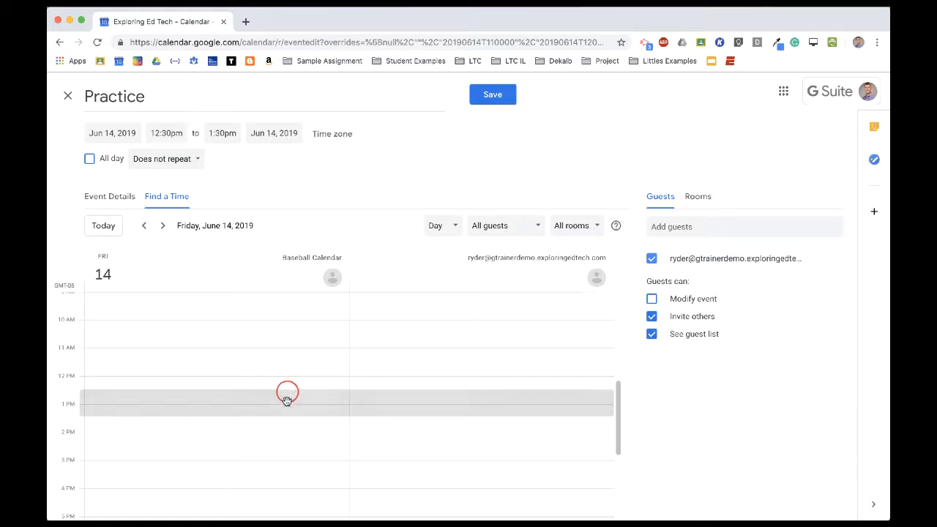
click(289, 336)
click(303, 320)
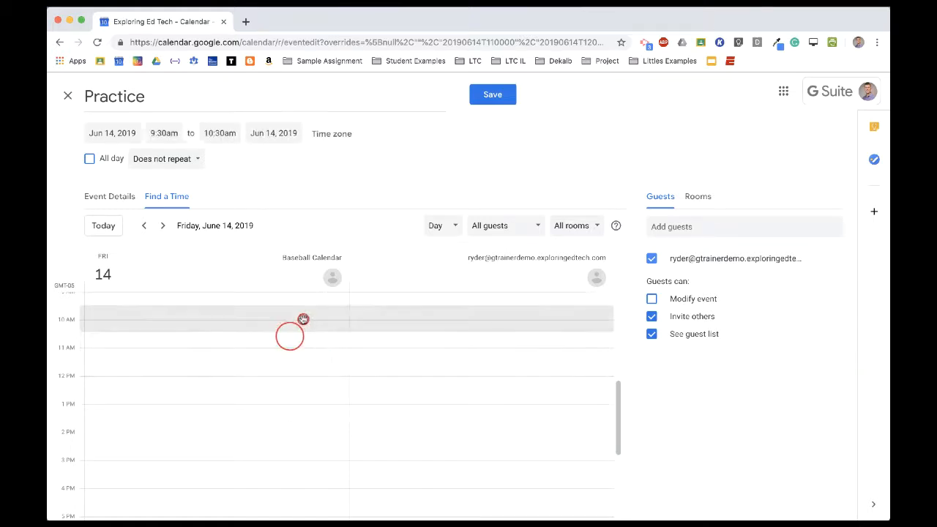
click(298, 367)
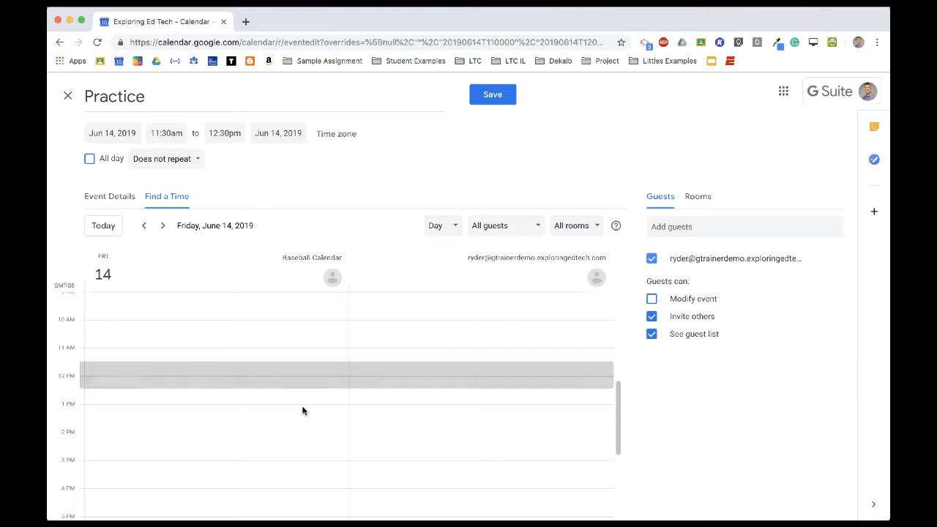
Step: Check availability on Saturday, June 15, go back to June 14, and return to the event details
click(162, 227)
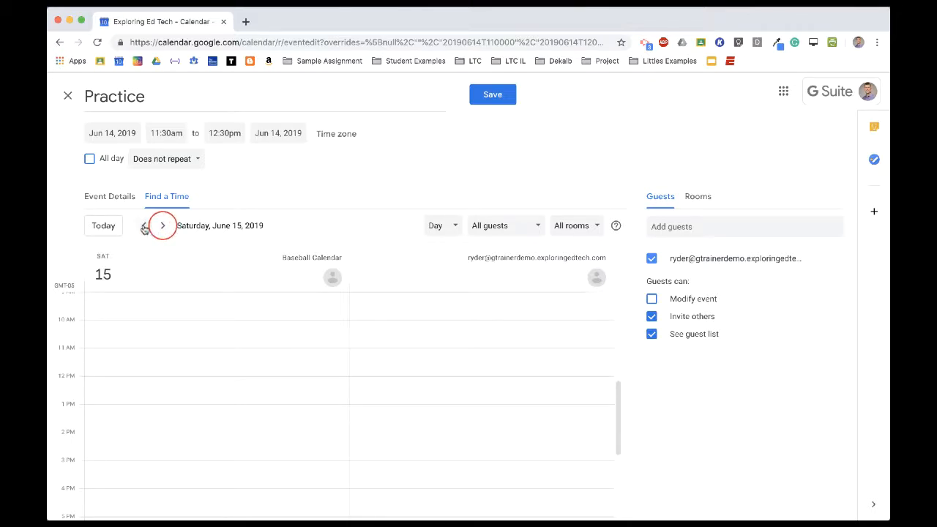
click(144, 227)
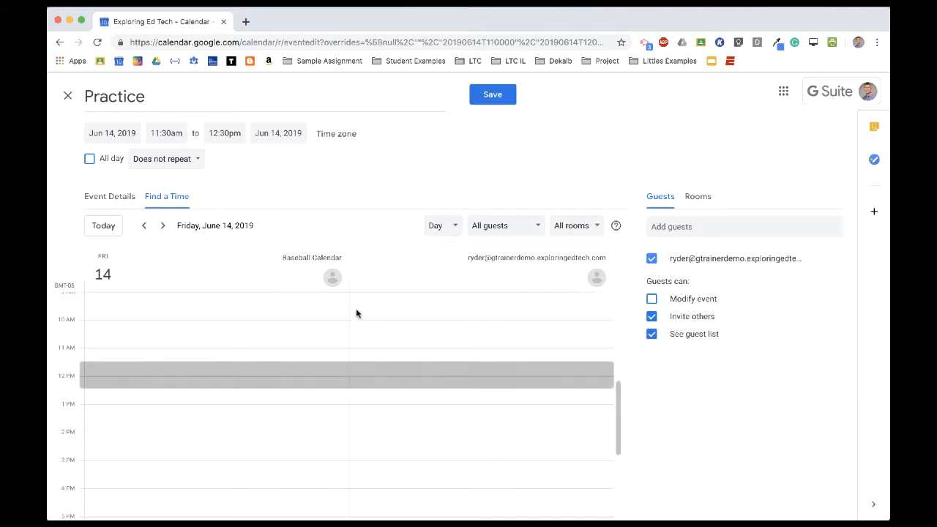
click(99, 196)
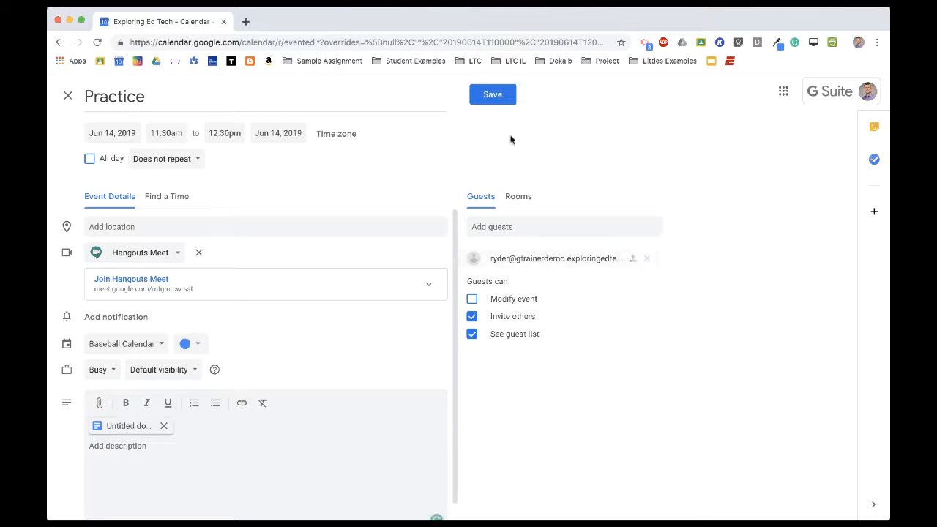
Step: Save the Practice event, send the invitation email, and share the attached file with the guest with View access
click(495, 96)
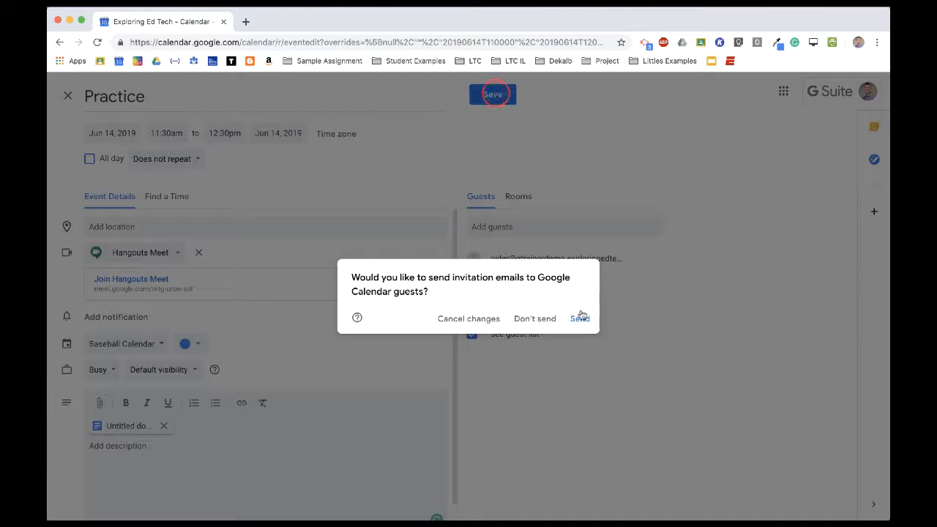
click(579, 320)
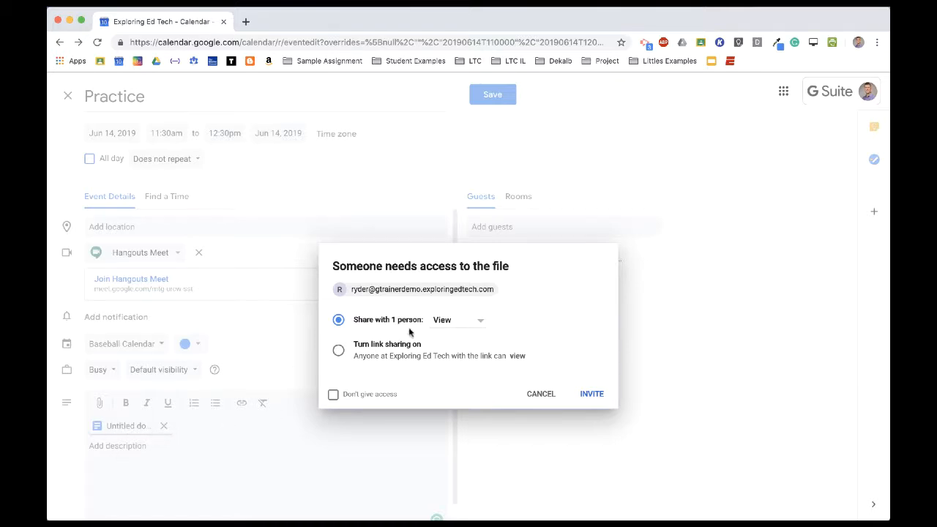
click(592, 395)
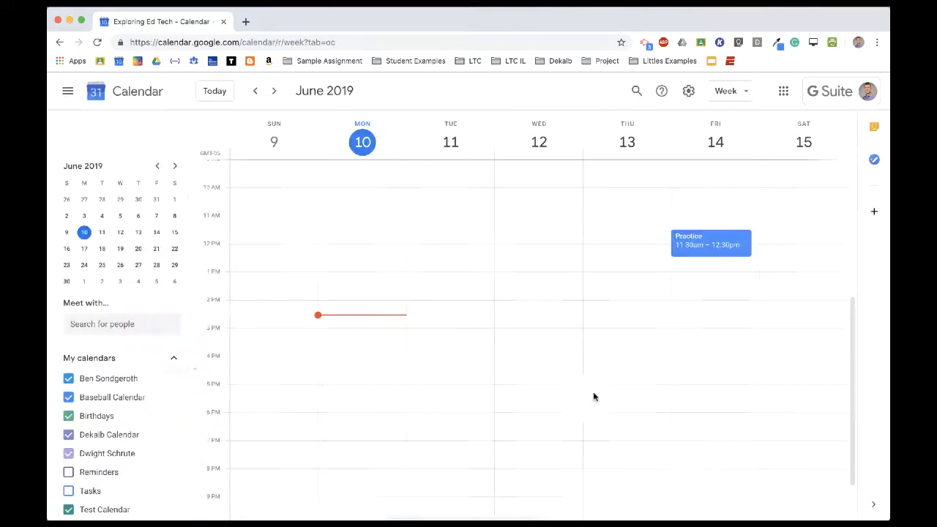
click(306, 7)
click(332, 146)
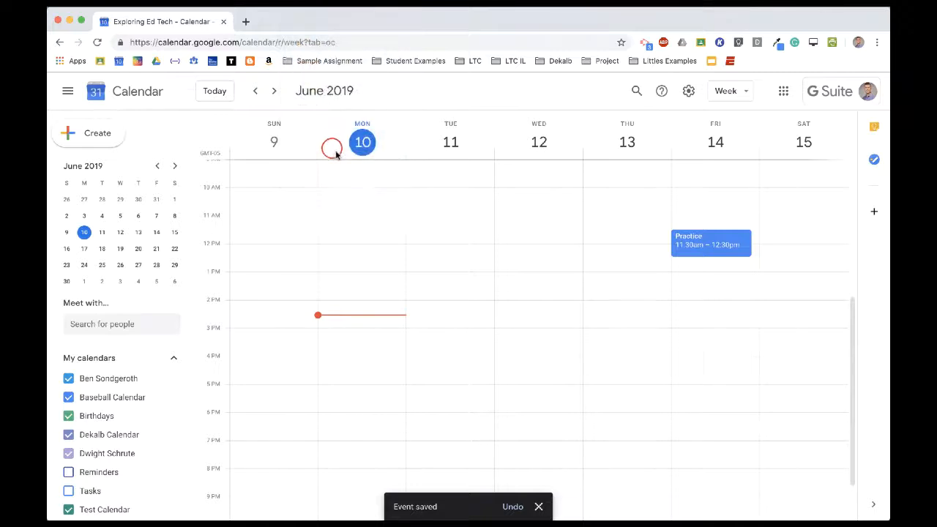
Step: Open Google Calendar in the guest's account and accept the June 14 Practice invitation with Yes
click(244, 22)
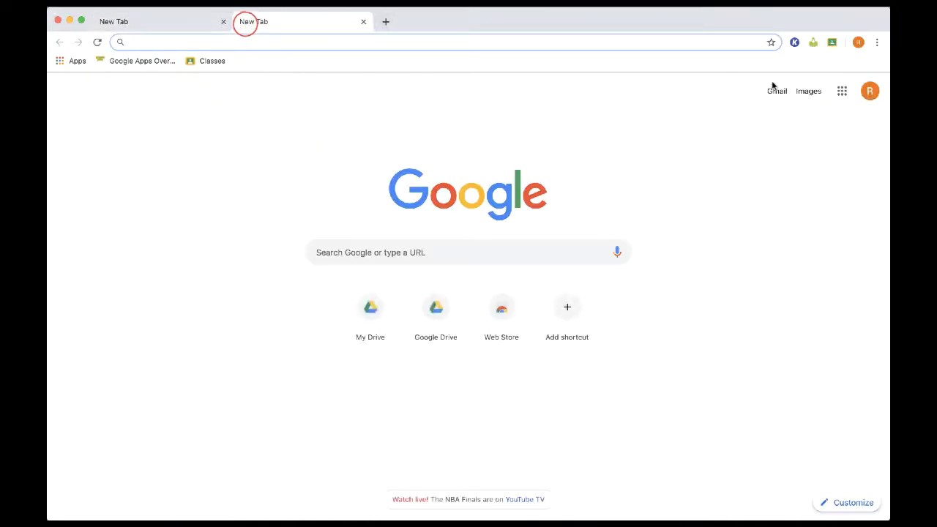
click(842, 91)
click(801, 264)
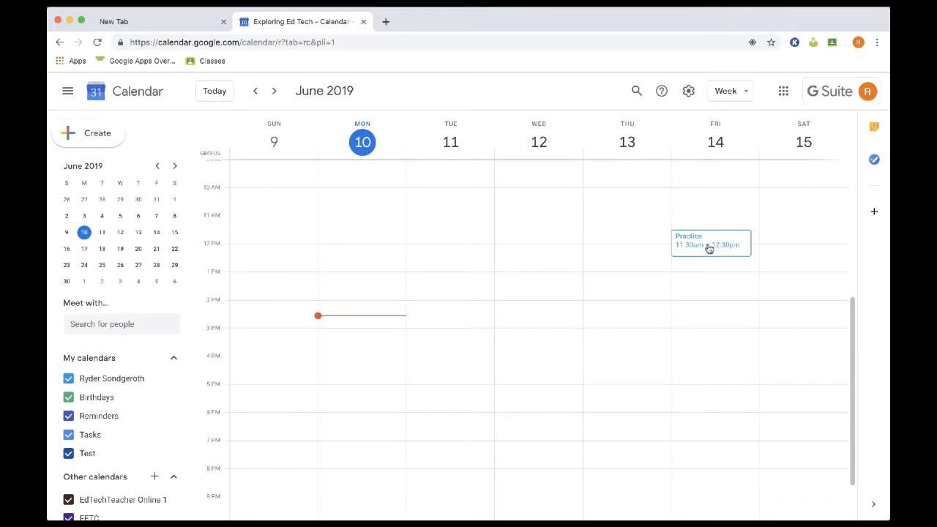
click(706, 246)
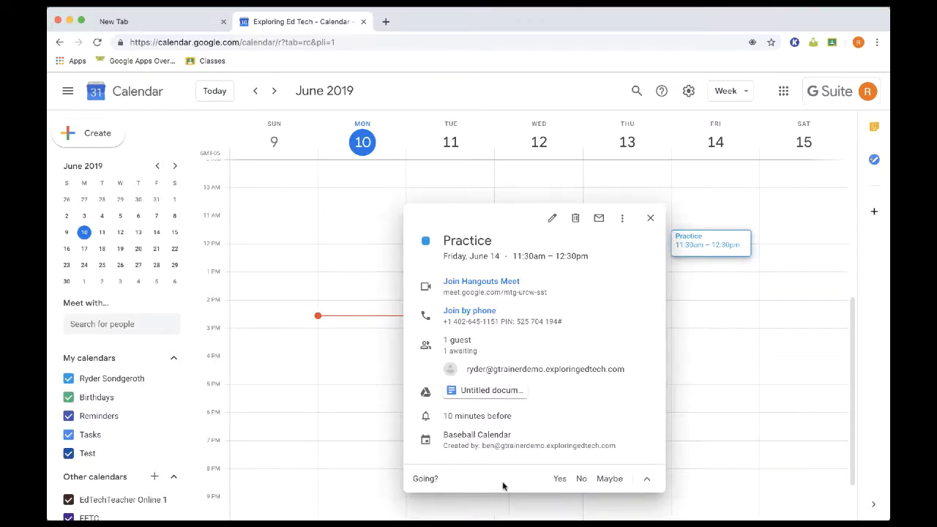
click(559, 479)
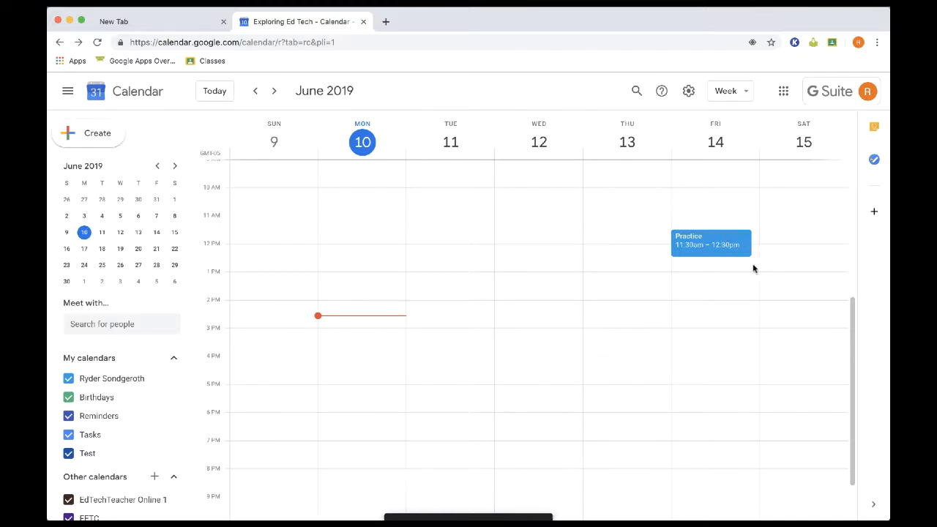
Step: Switch back to the organizer's Chrome profile, refresh the Practice event's details, and check the guest's response
click(309, 7)
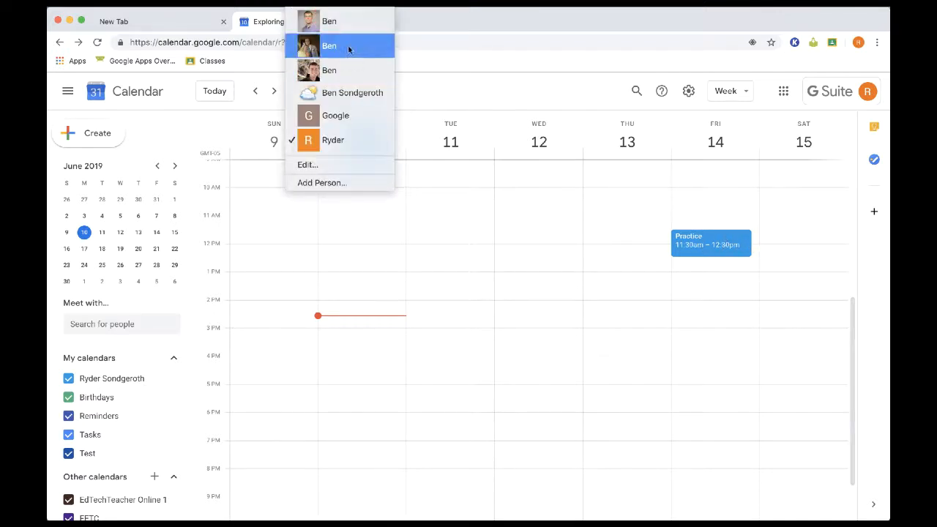
click(347, 25)
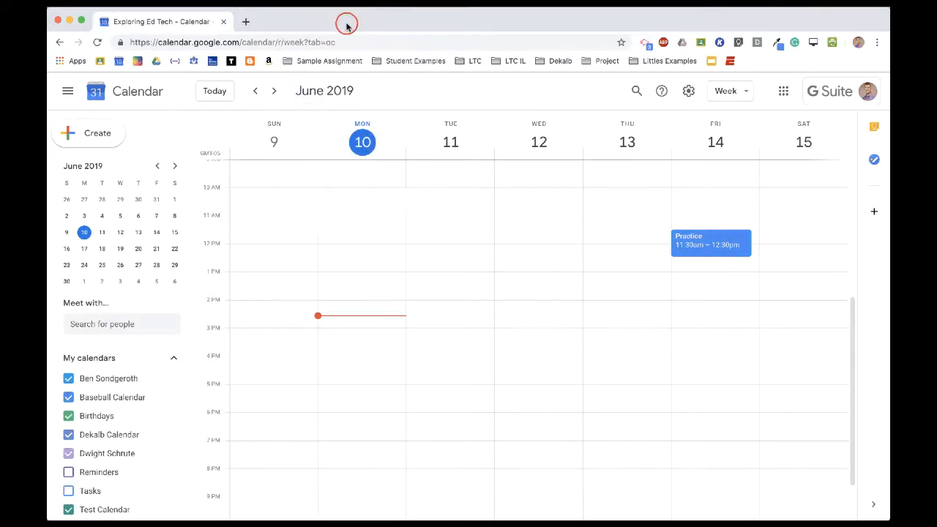
click(713, 244)
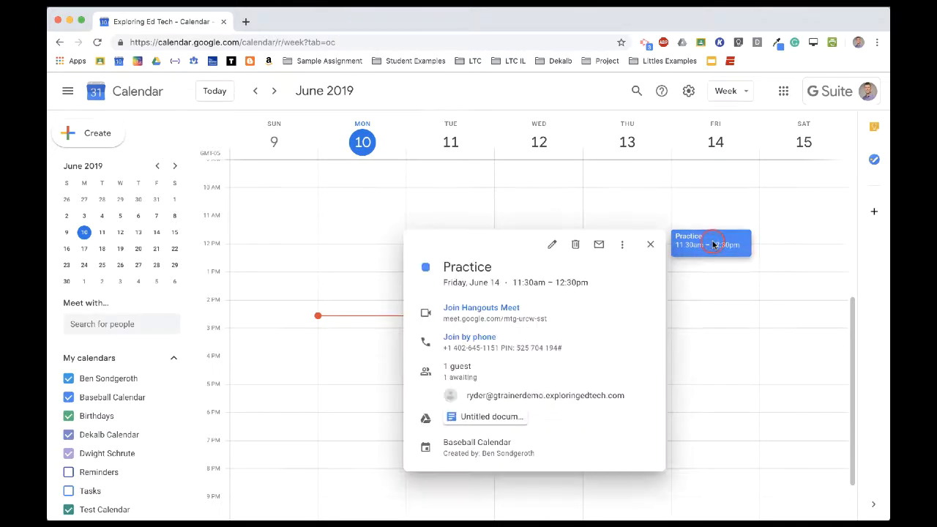
click(552, 245)
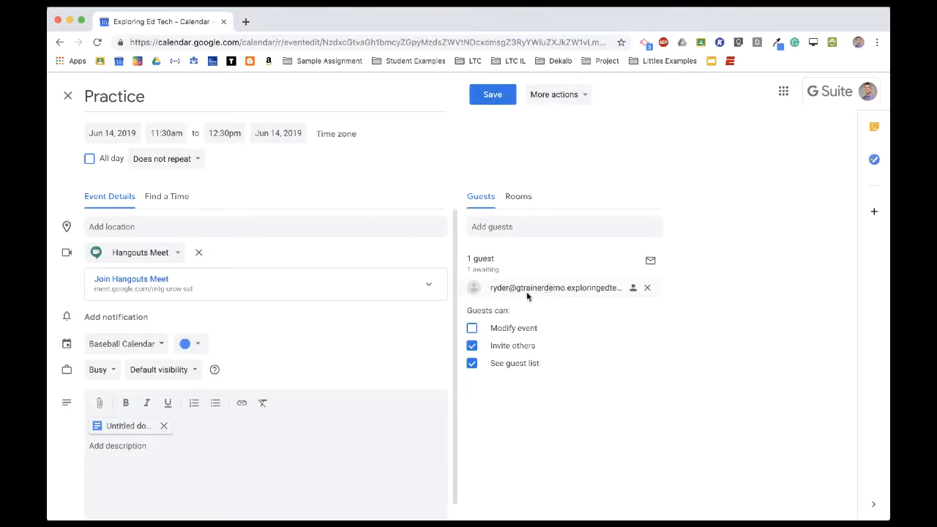
click(97, 43)
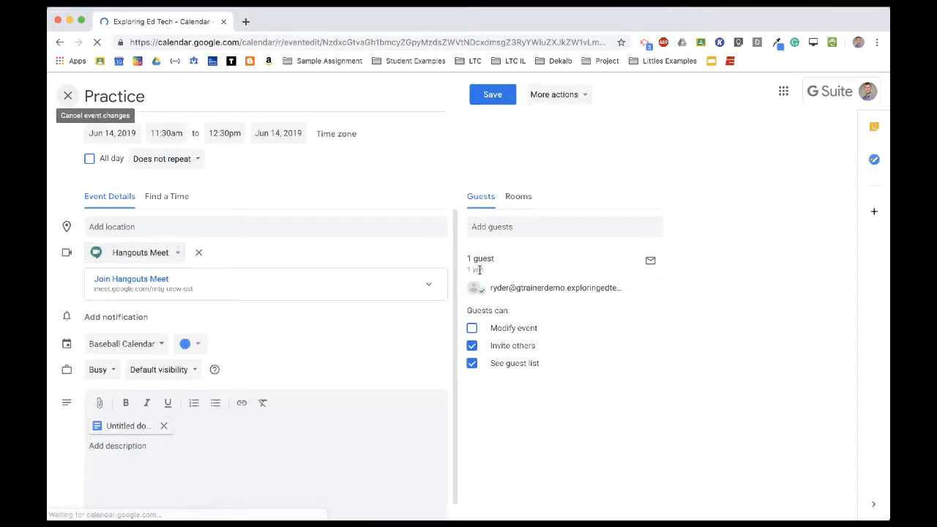
click(495, 96)
click(710, 244)
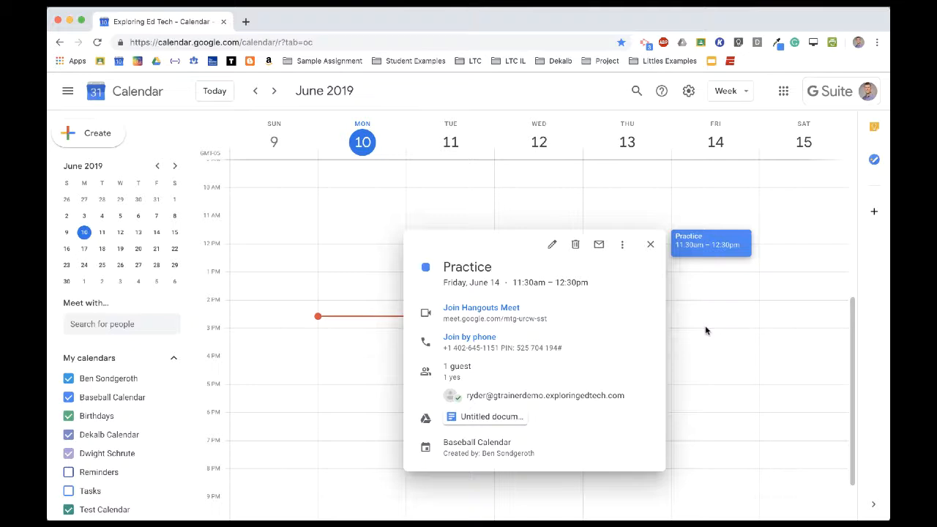
click(643, 4)
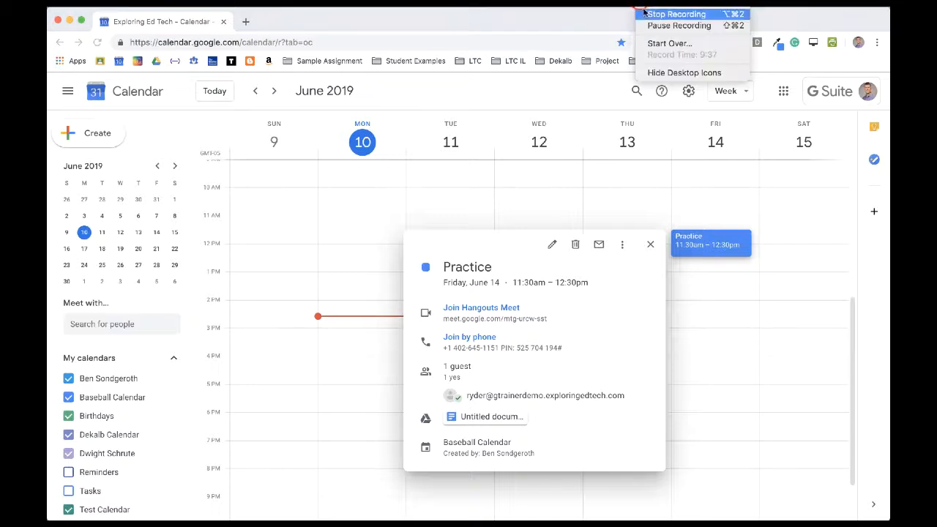